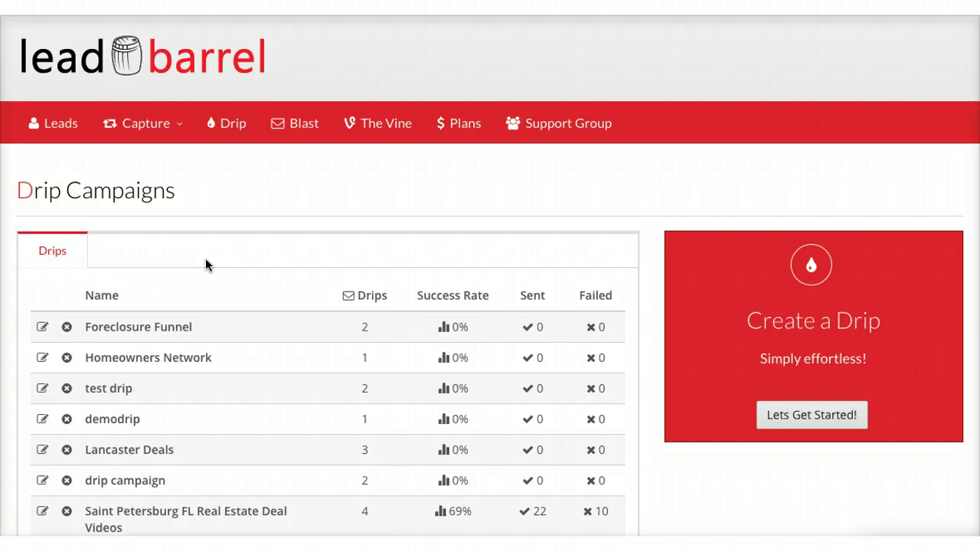
Create a new drip campaign named "Demo Drip Campaign" and save it
left_click(281, 183)
scroll(363, 170, "down", 2)
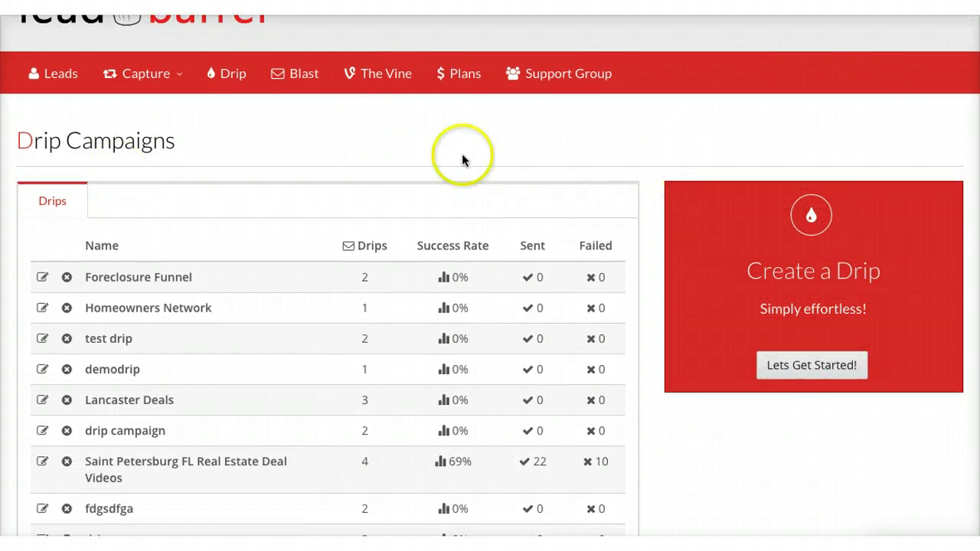
scroll(494, 191, "up", 1)
scroll(494, 192, "down", 1)
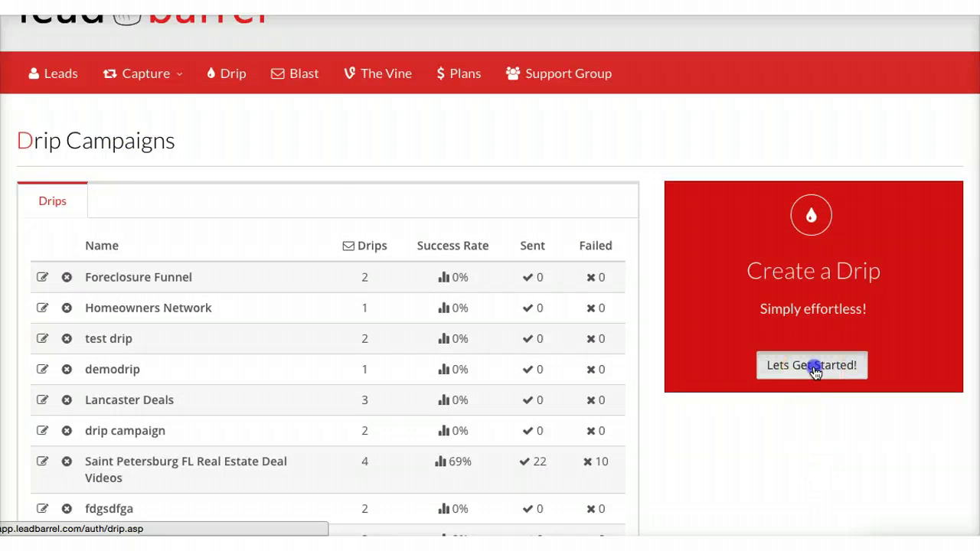
left_click(814, 366)
left_click(142, 370)
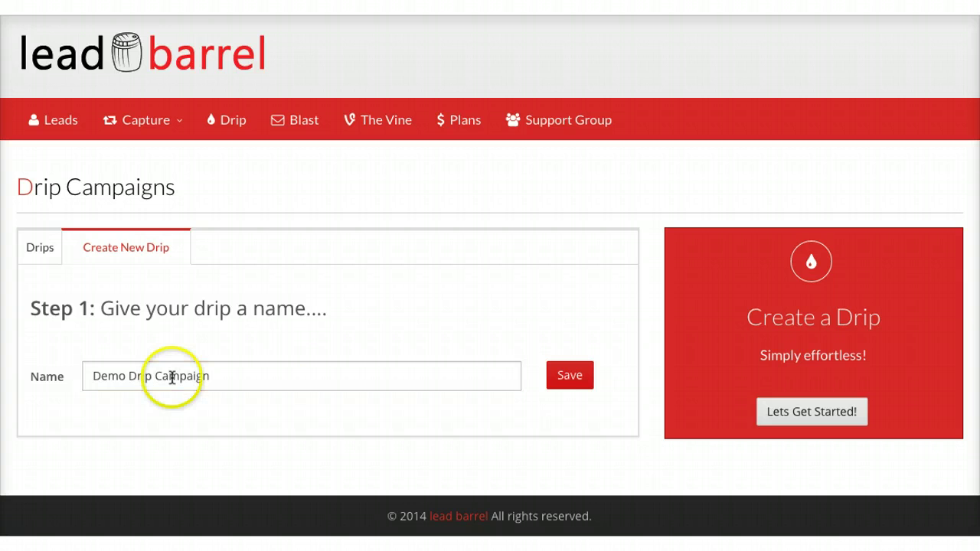
left_click(569, 376)
scroll(396, 291, "up", 1)
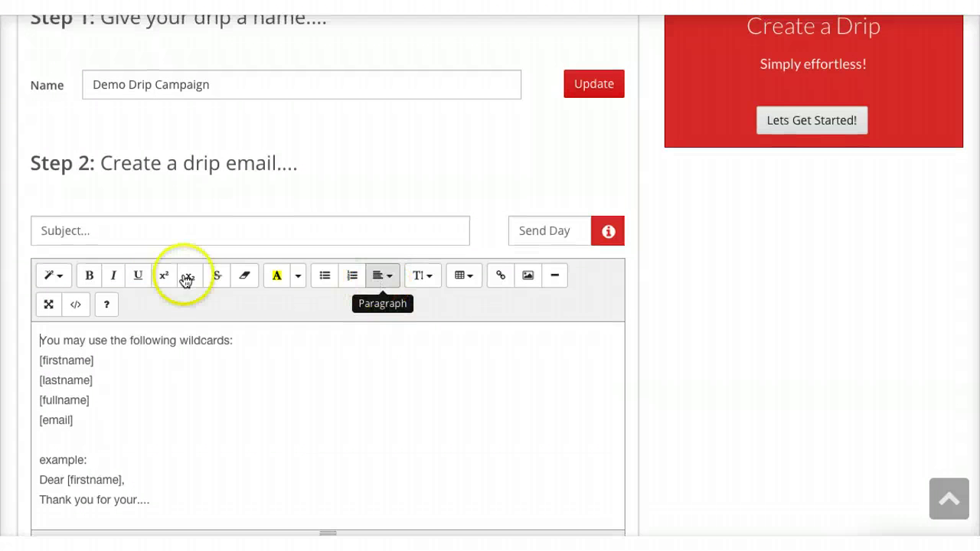
Give the drip email the subject "Email Subject" and set its send day to 0
left_click(139, 237)
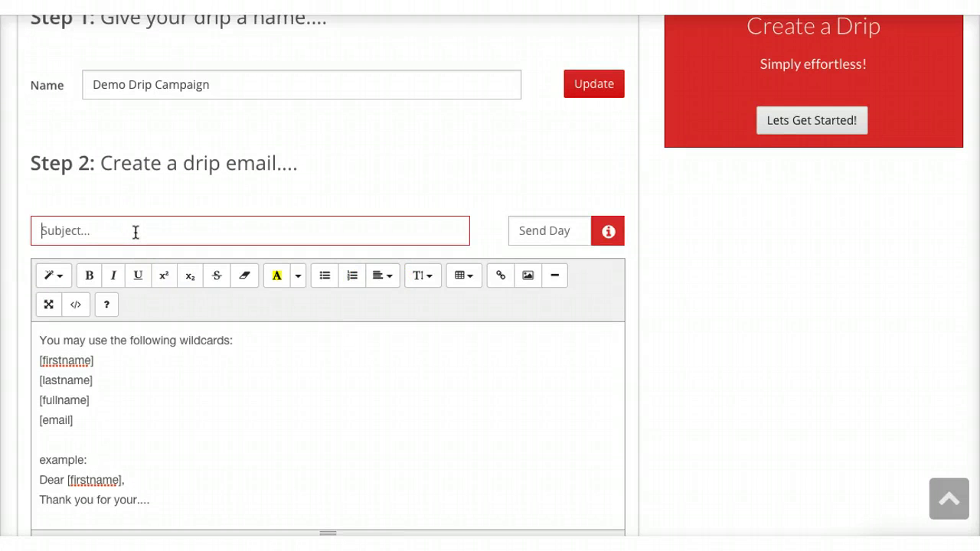
type("Email Subject")
key("Tab")
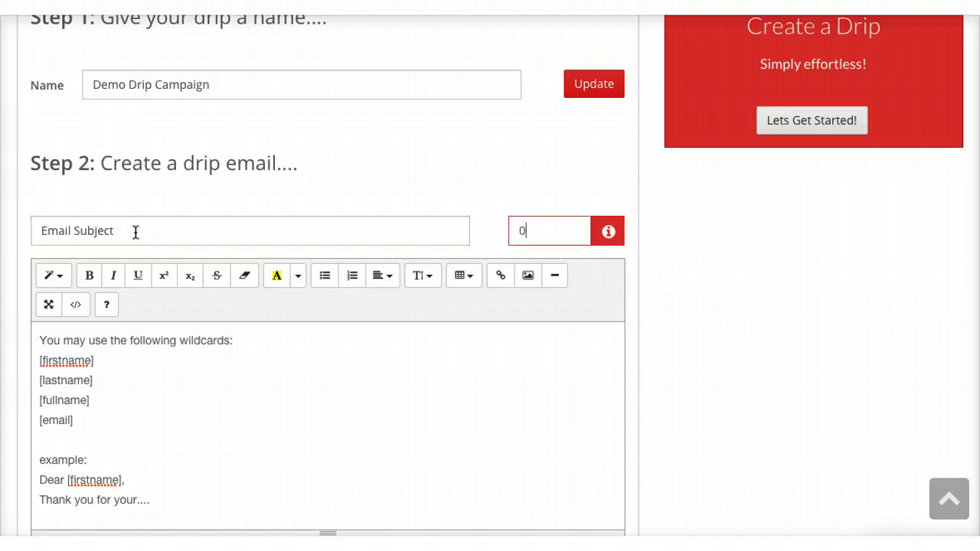
scroll(135, 232, "down", 2)
left_click(538, 75)
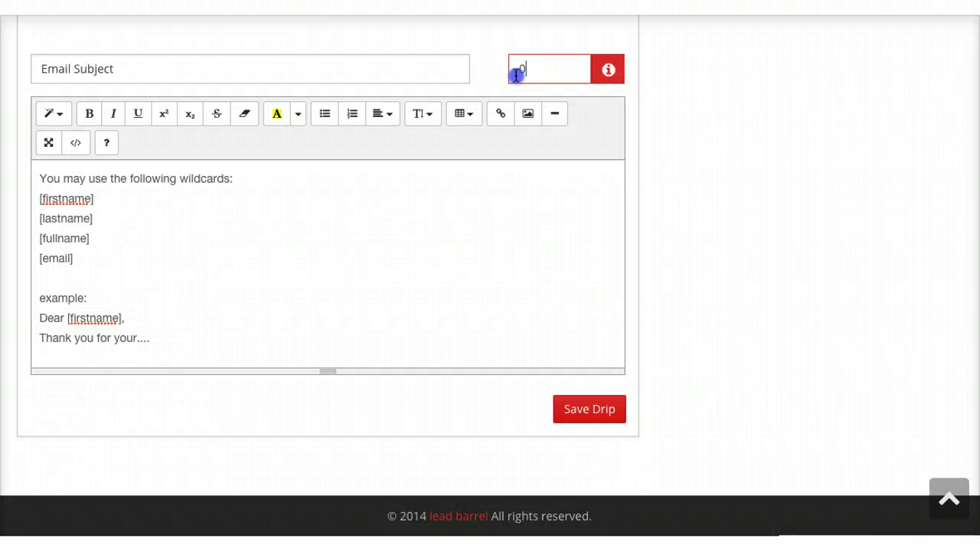
Replace the placeholder email body with "Write my email" and make the text bold
left_click_drag(168, 344, 43, 162)
type("Write my email")
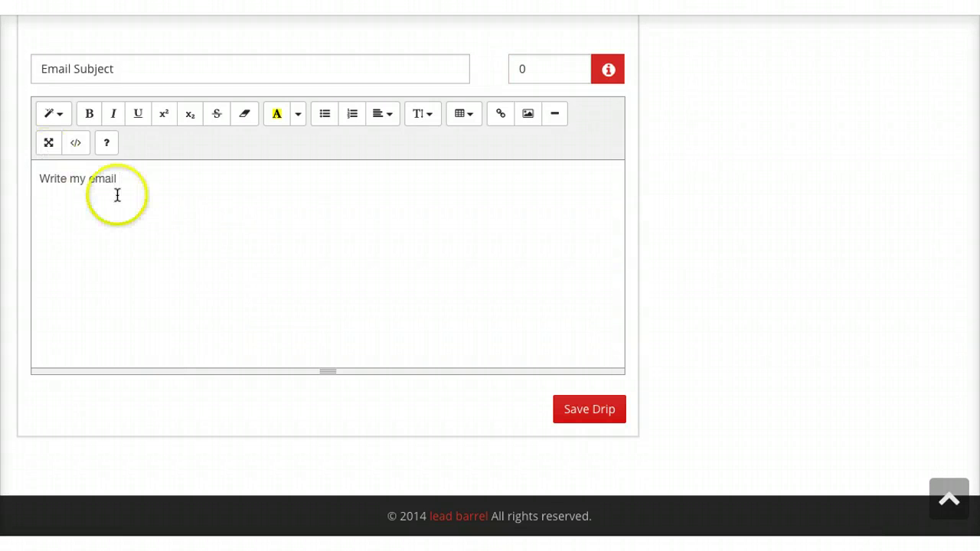
left_click(70, 179, "shift")
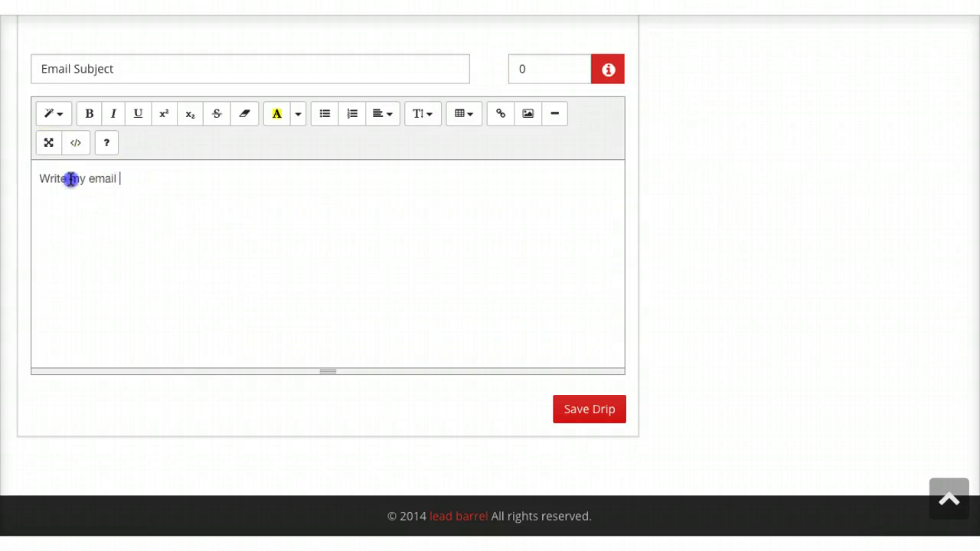
left_click(88, 114)
key("ctrl+a")
left_click(89, 114)
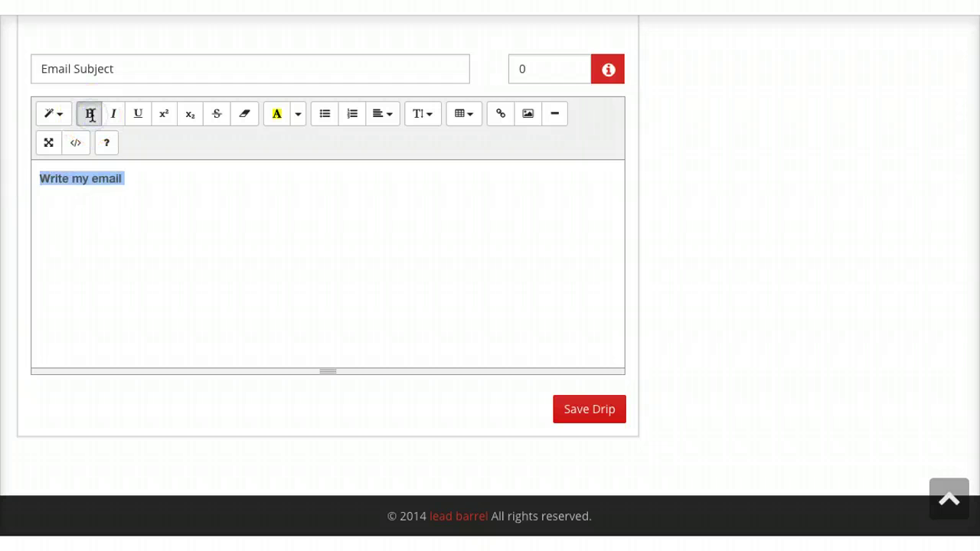
Add the line "here's your link" below the first line, separated by a blank line
left_click(109, 186)
key("Return")
key("Return")
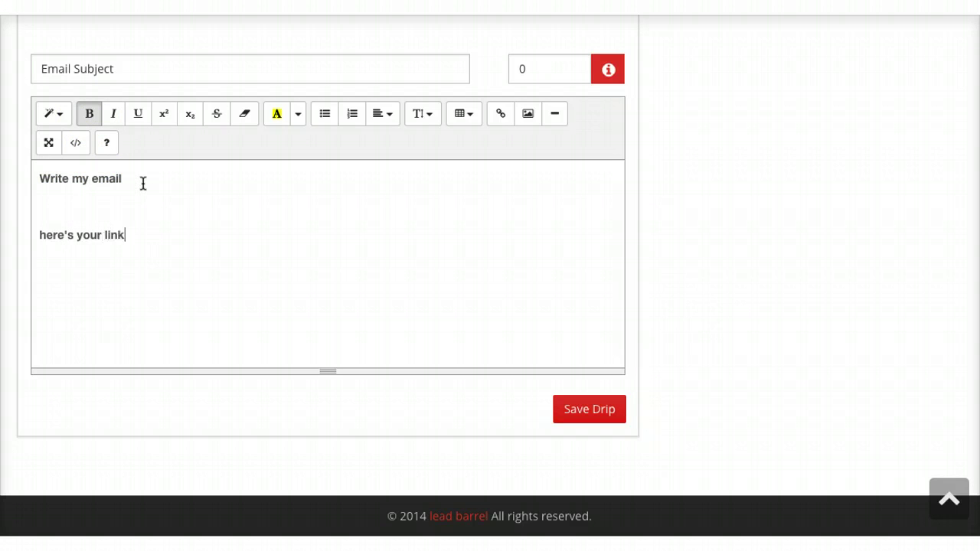
Link the words "your link" to http;//google.com, keeping the option to open in a new window
left_click_drag(137, 235, 81, 231)
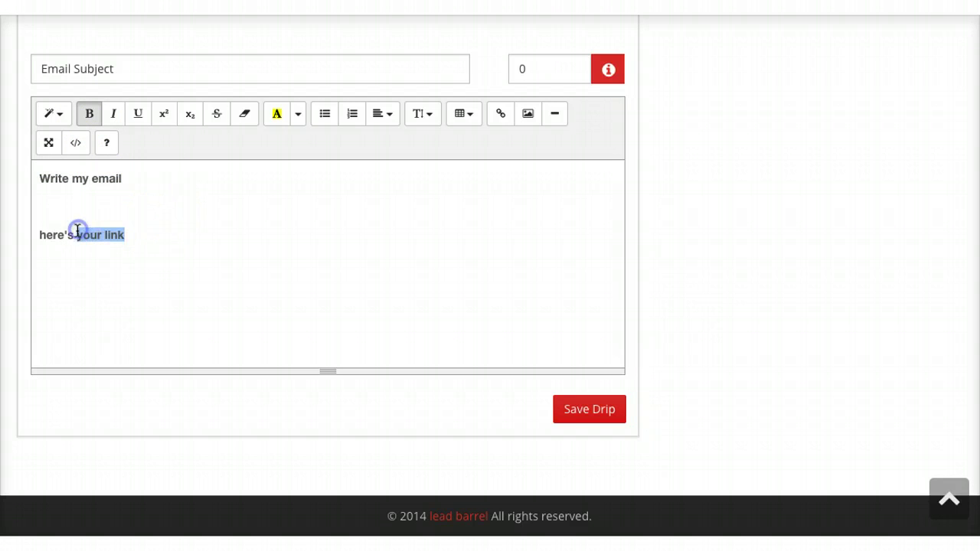
left_click(501, 113)
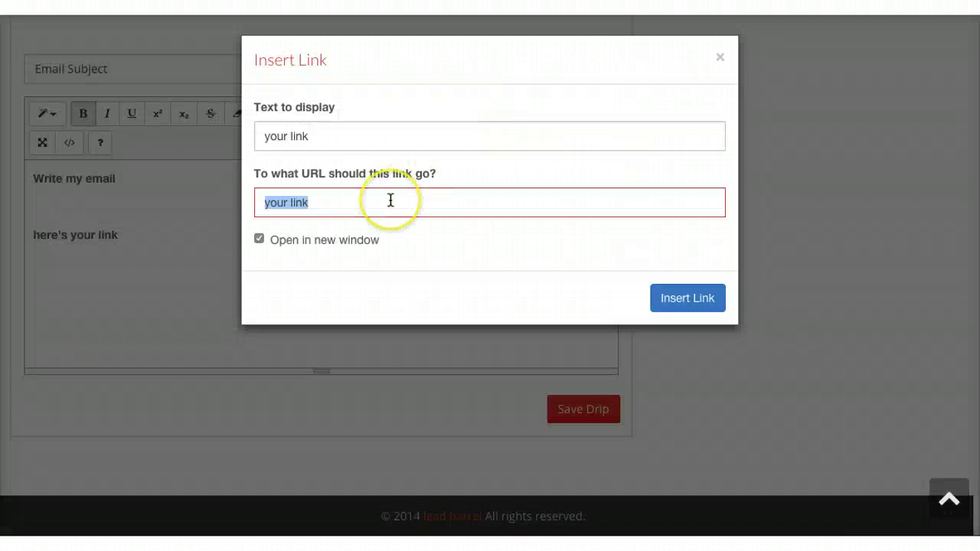
type("ht")
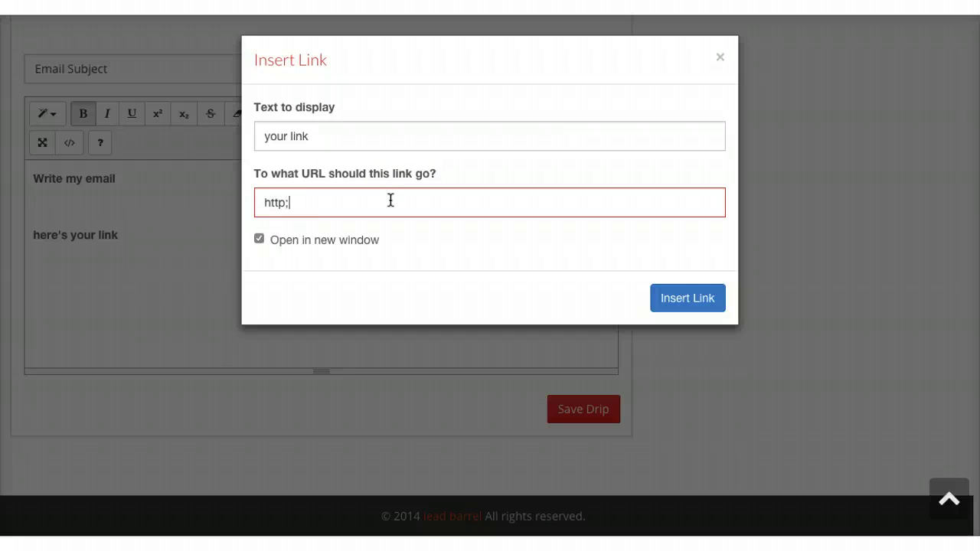
type("tp://google.com")
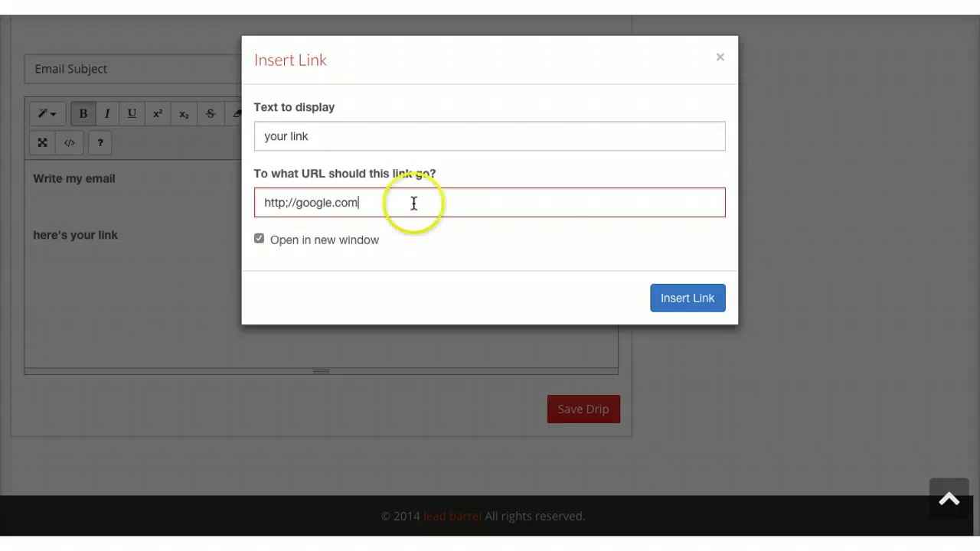
left_click(703, 303)
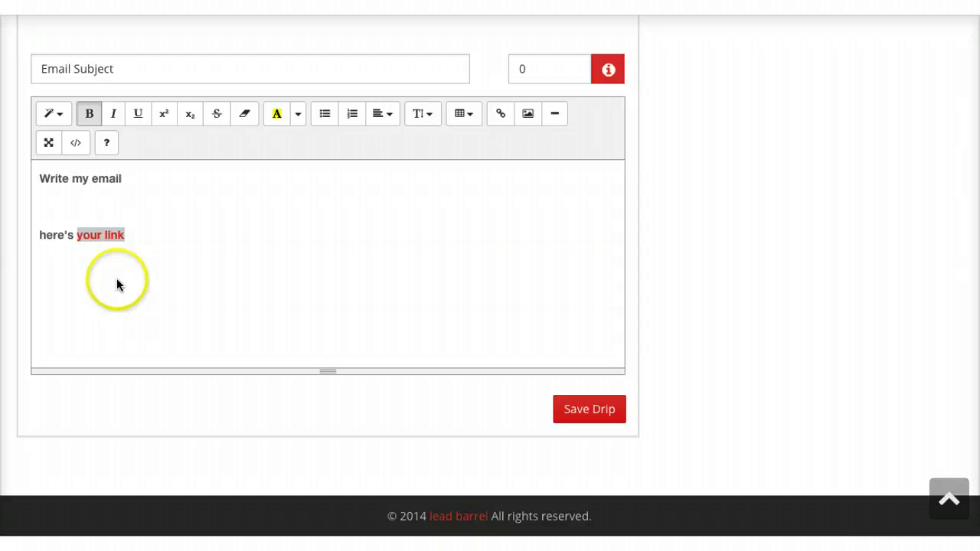
left_click(192, 247)
left_click(378, 222)
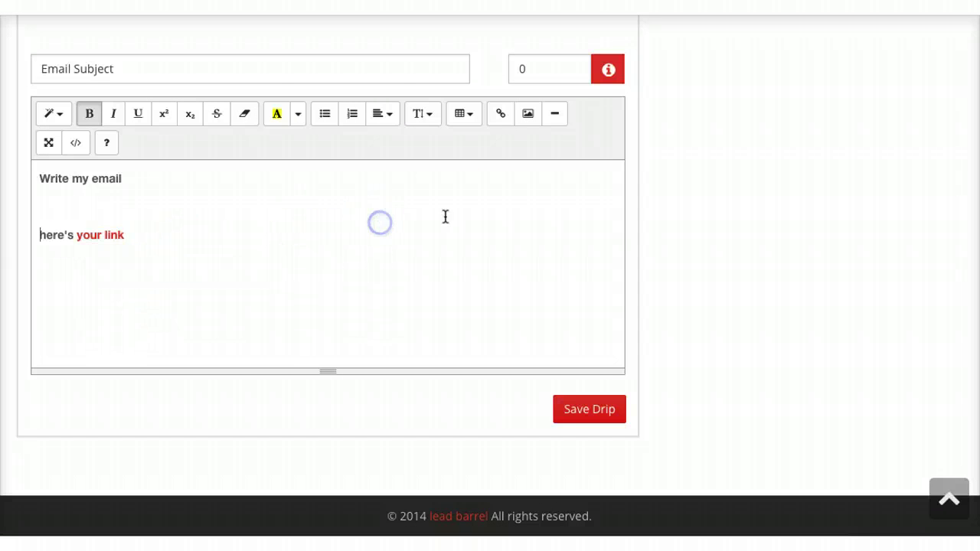
Examine the HTML source of the email body, including the link markup, and return to the formatted view
left_click(74, 147)
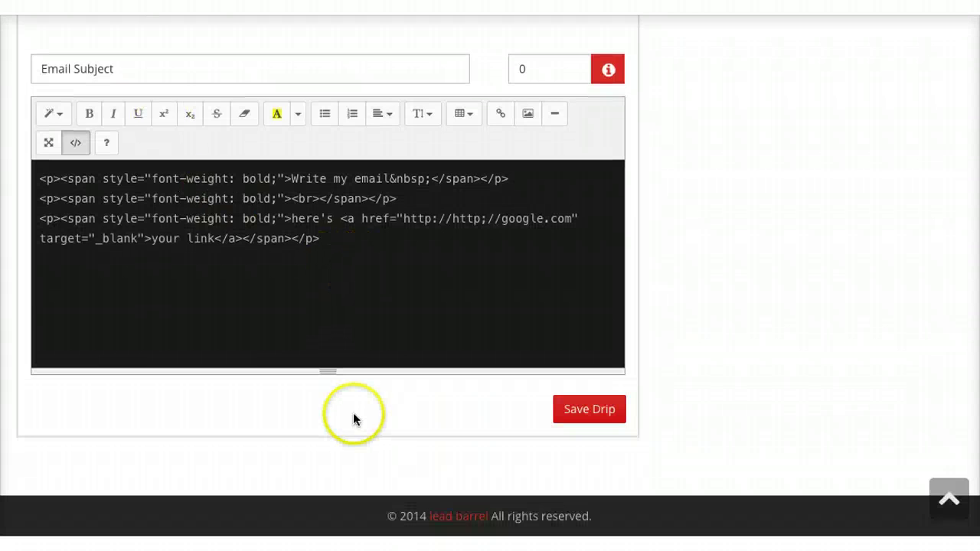
scroll(353, 414, "up", 2)
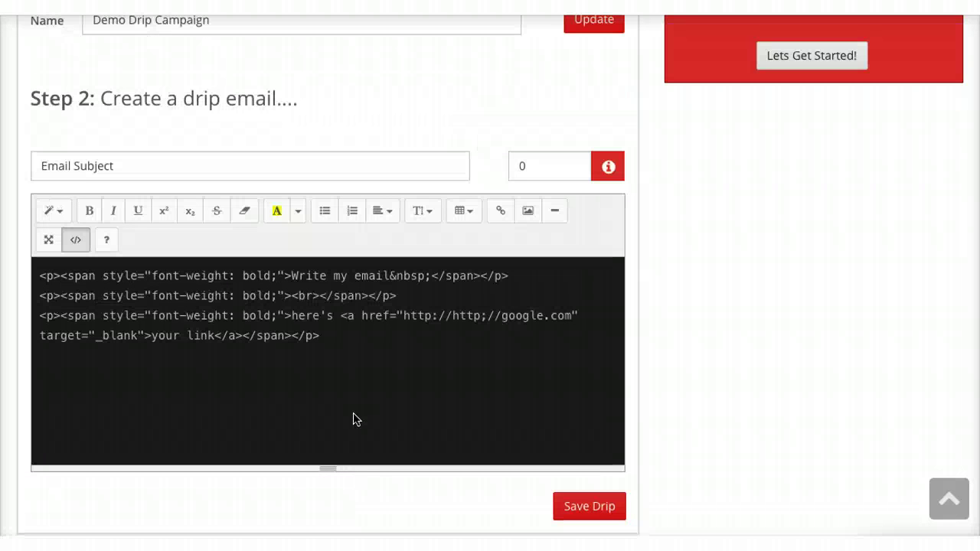
scroll(352, 401, "down", 1)
left_click(351, 384)
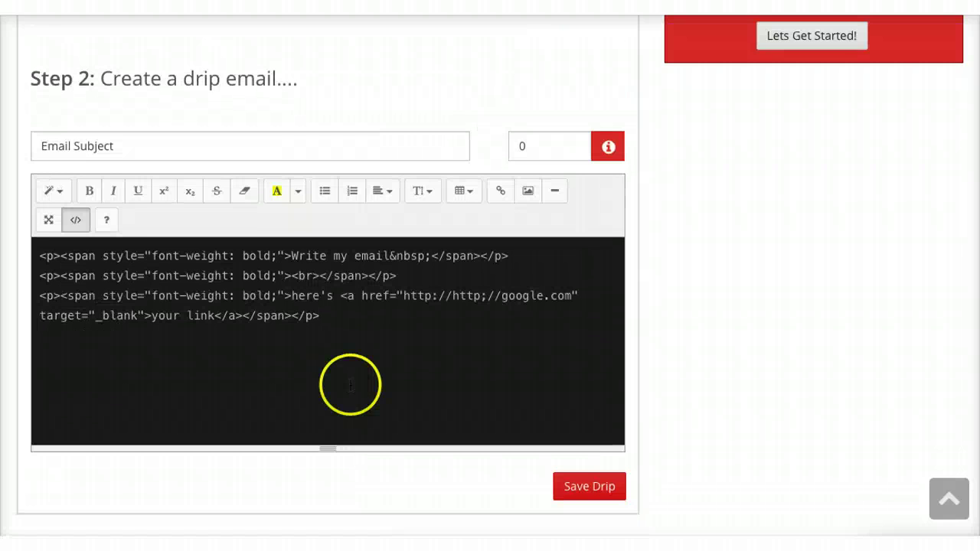
scroll(350, 385, "up", 1)
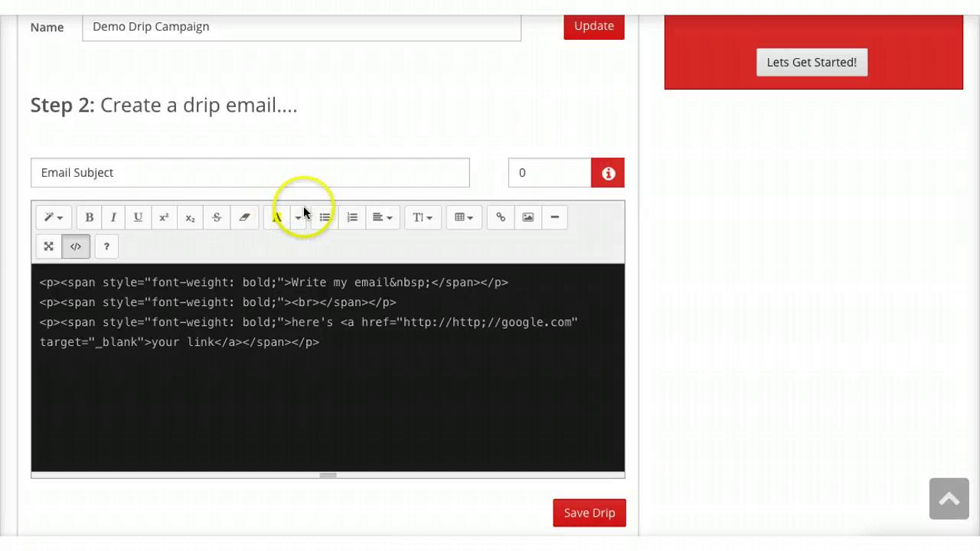
left_click(359, 371)
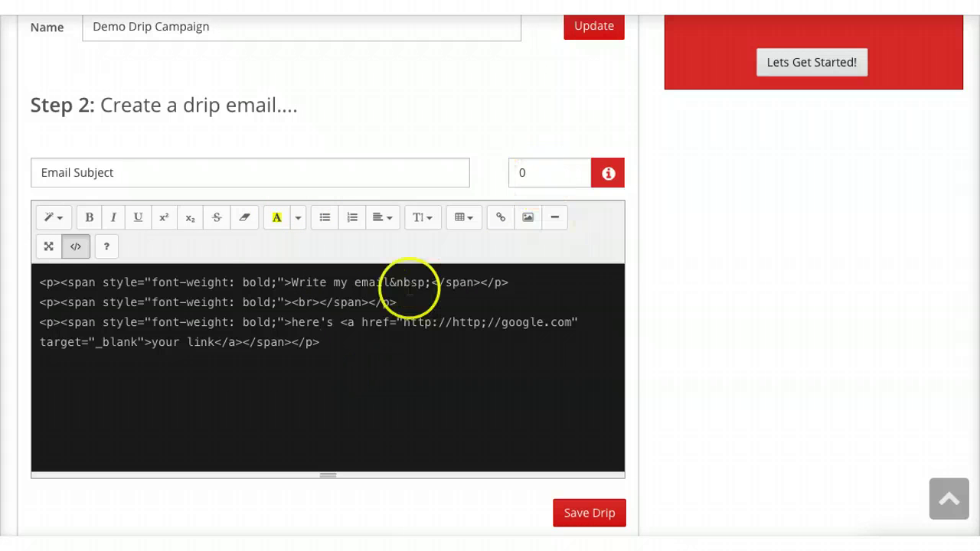
left_click(74, 249)
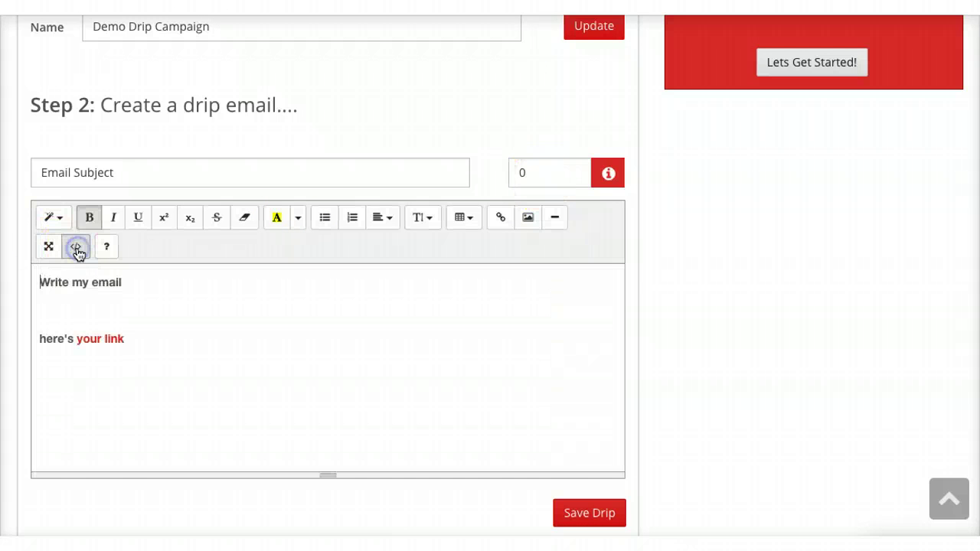
left_click(197, 365)
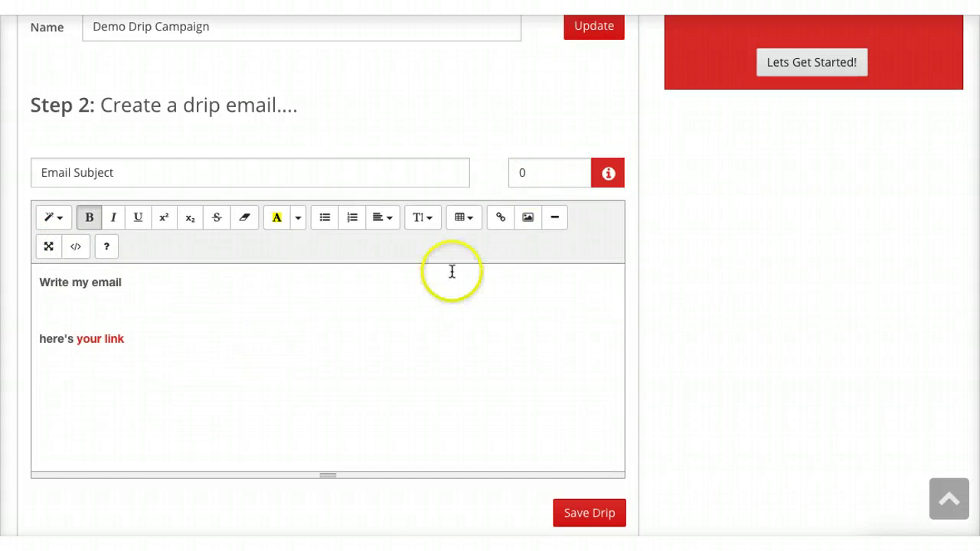
Look at the image insertion options for the email body and close them without adding an image
left_click(527, 218)
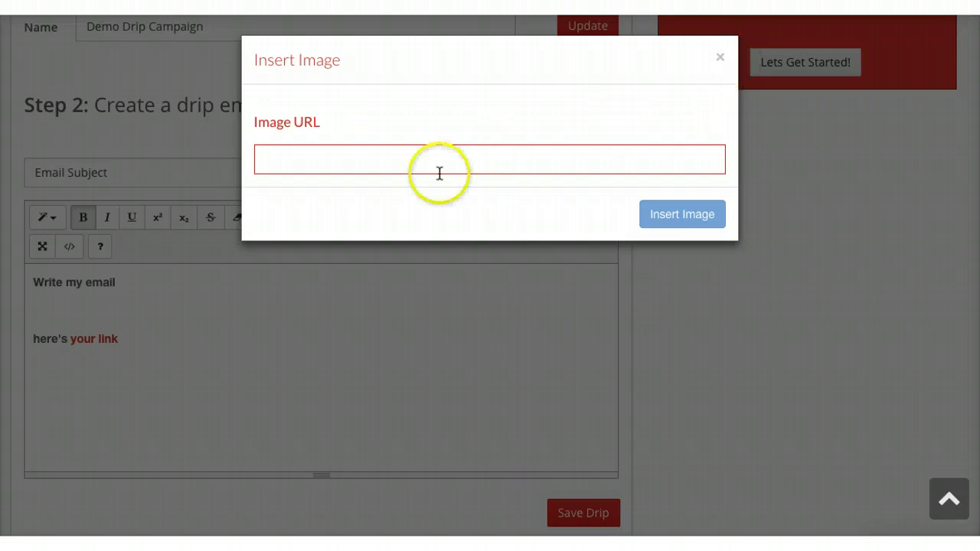
left_click(724, 56)
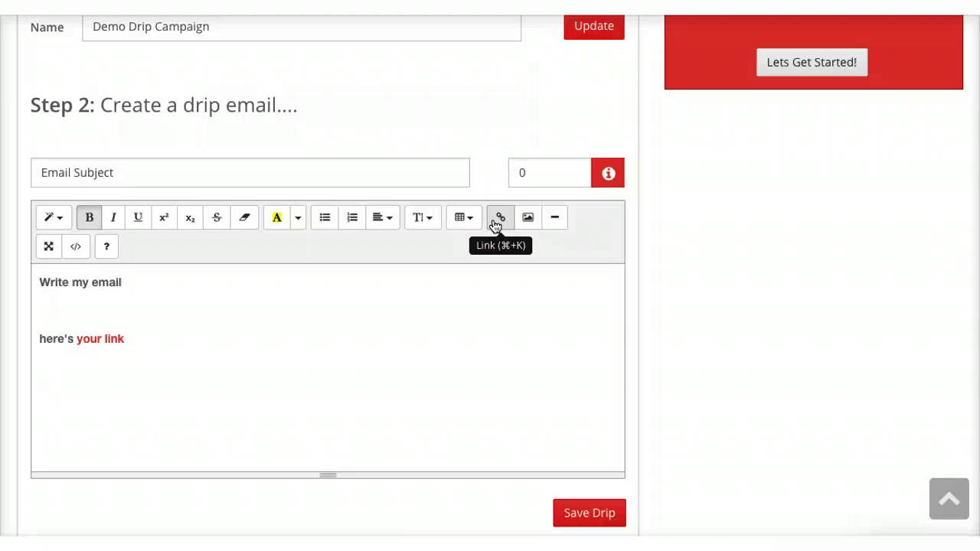
left_click(449, 283)
left_click(257, 356)
Save the drip email and look over the campaign page
scroll(249, 354, "down", 1)
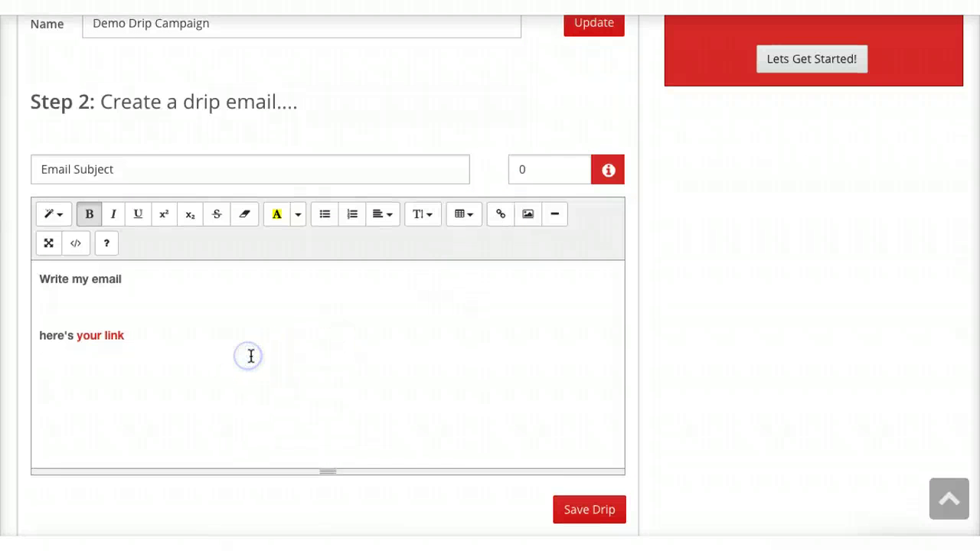
left_click(596, 462)
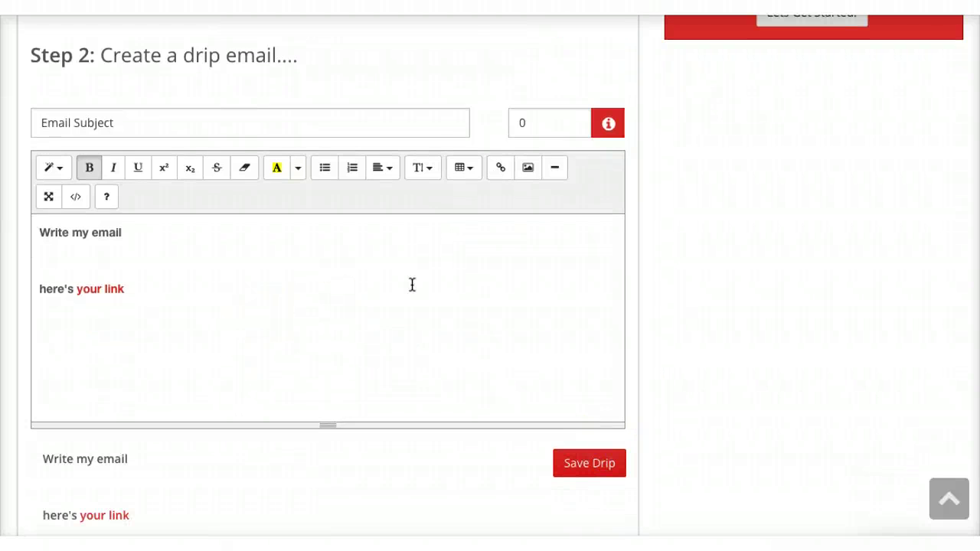
scroll(412, 285, "up", 1)
scroll(412, 285, "down", 2)
scroll(412, 285, "up", 7)
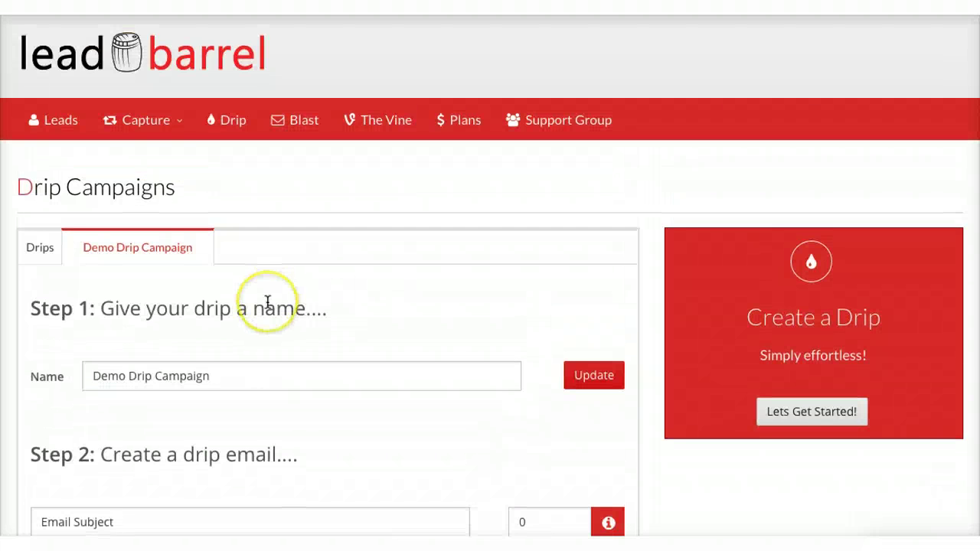
scroll(267, 302, "down", 3)
scroll(245, 295, "up", 1)
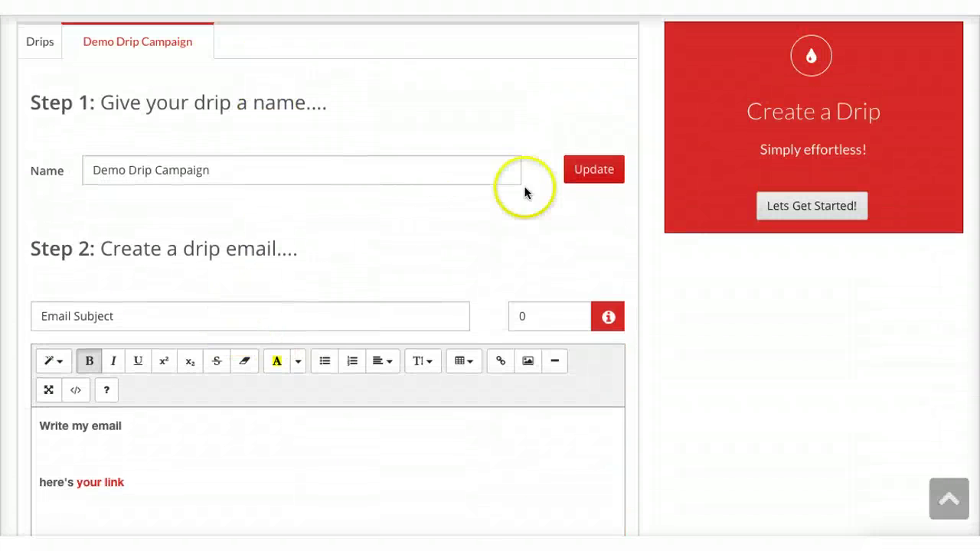
Return to the list of drip campaigns and open the "demodrip" campaign for editing
scroll(393, 204, "up", 2)
left_click(46, 203)
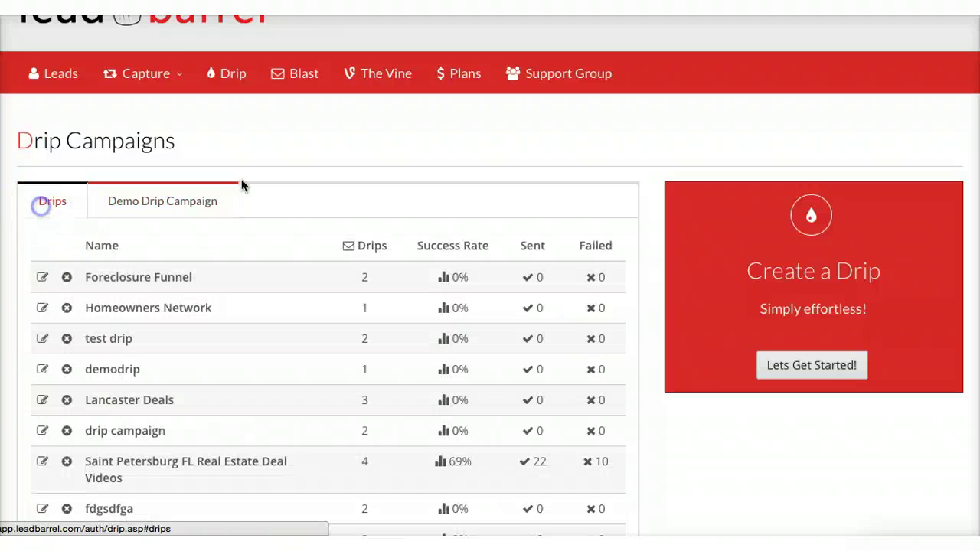
scroll(334, 182, "down", 3)
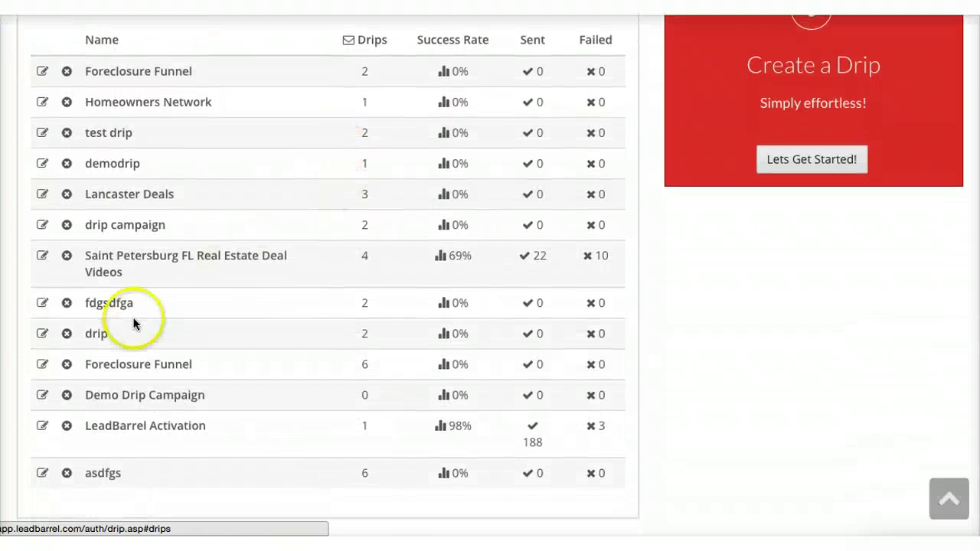
left_click(43, 165)
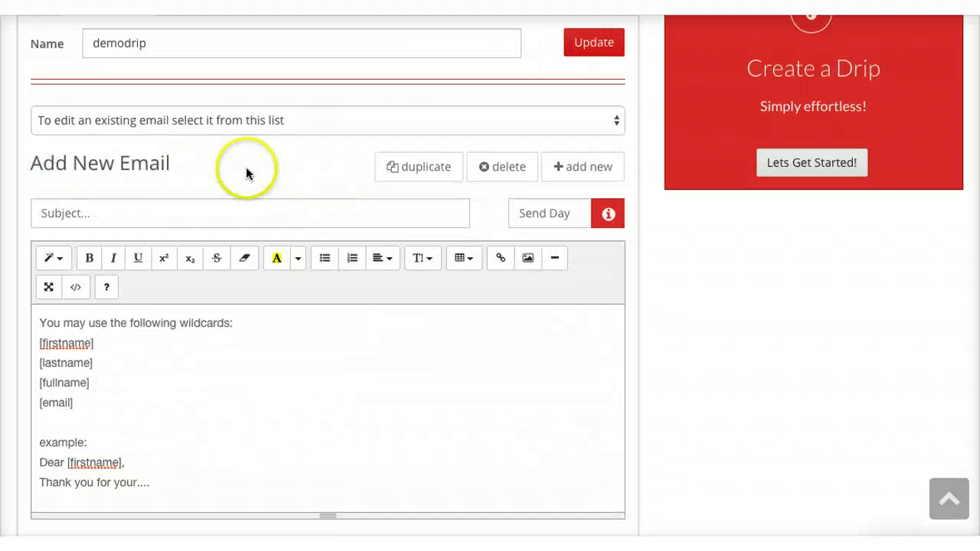
Load the existing "Day 30: subjectSDAsd" email of the campaign for editing and look over its subject and body
left_click(236, 120)
left_click(224, 131)
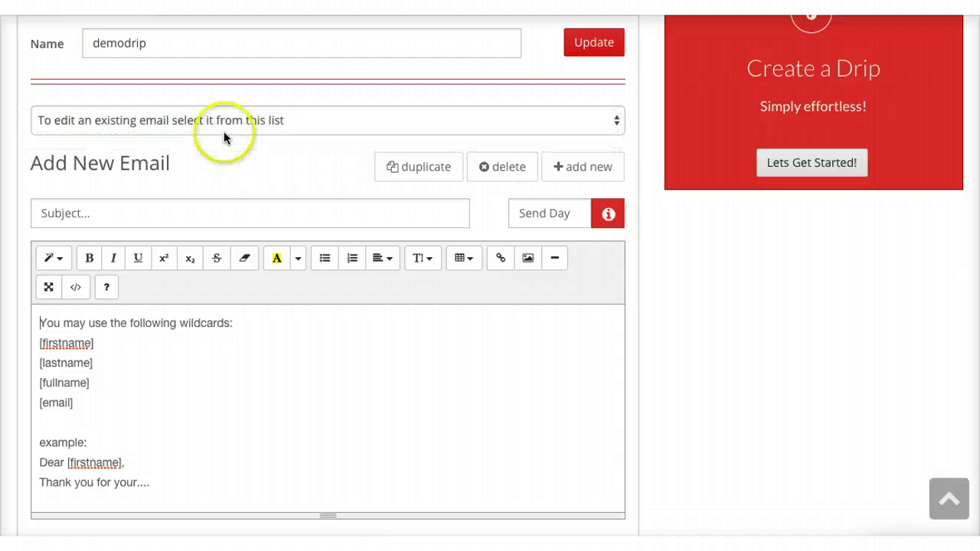
left_click(223, 132)
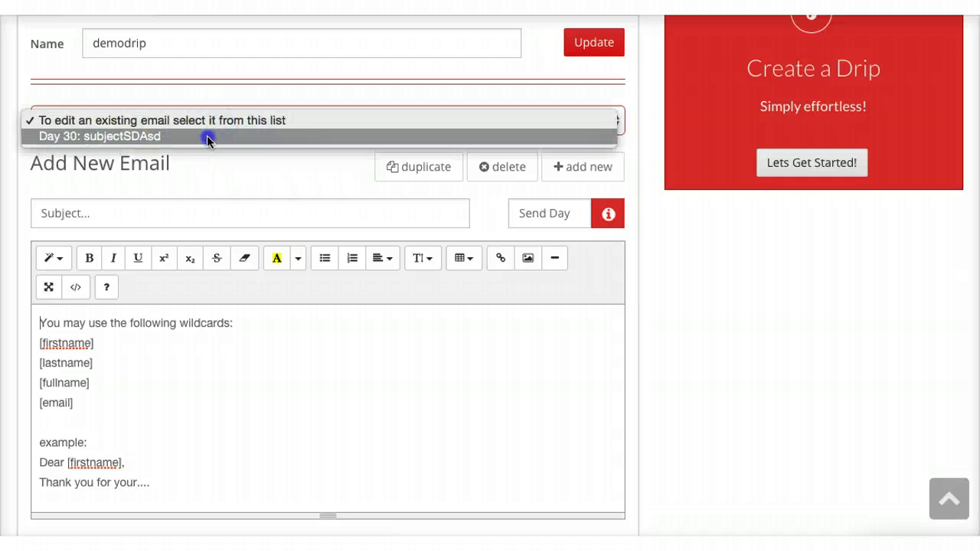
left_click(207, 135)
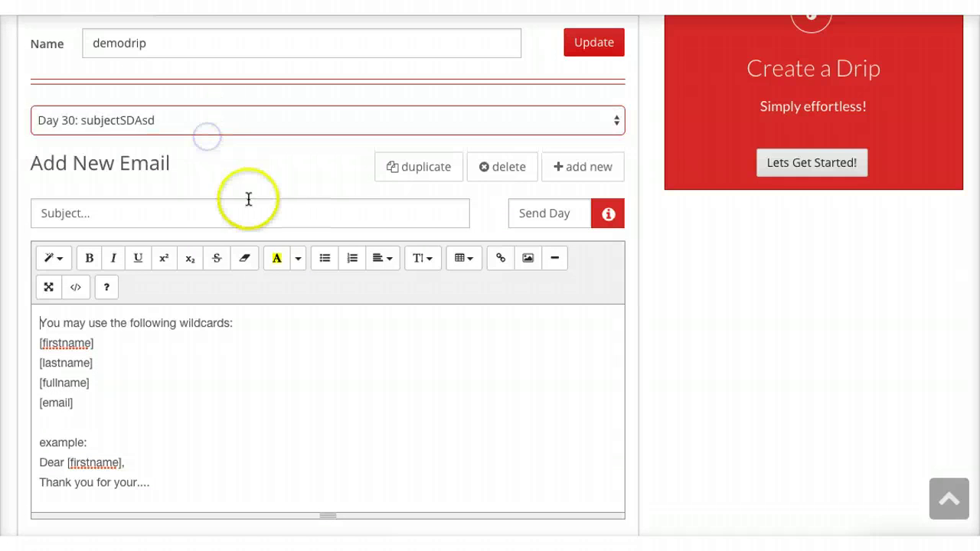
left_click(179, 121)
left_click(181, 124)
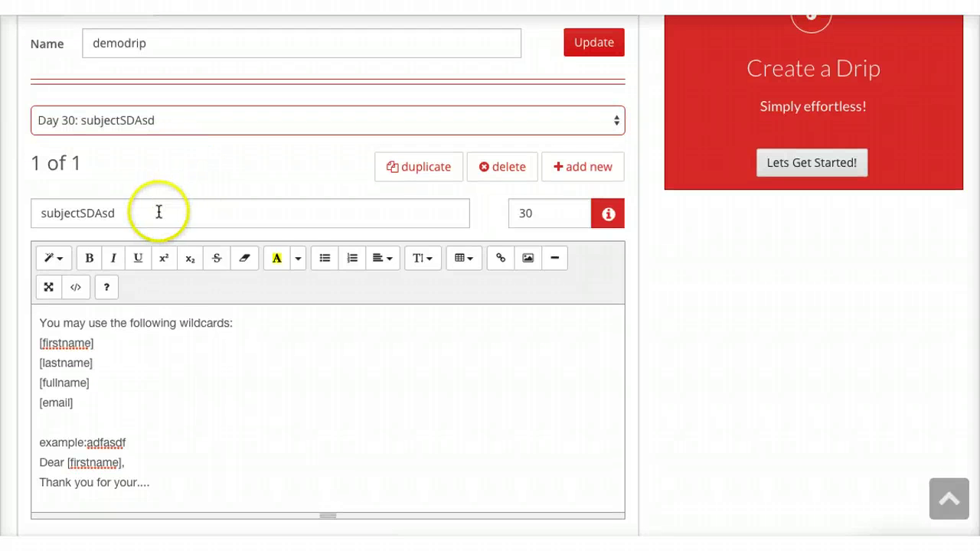
left_click(159, 212)
scroll(300, 208, "down", 1)
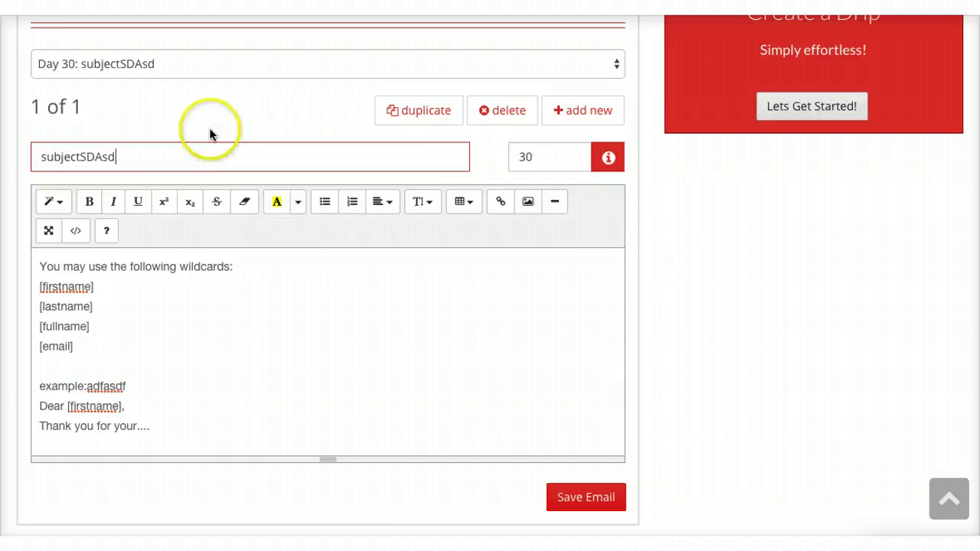
scroll(209, 128, "up", 2)
scroll(145, 240, "down", 1)
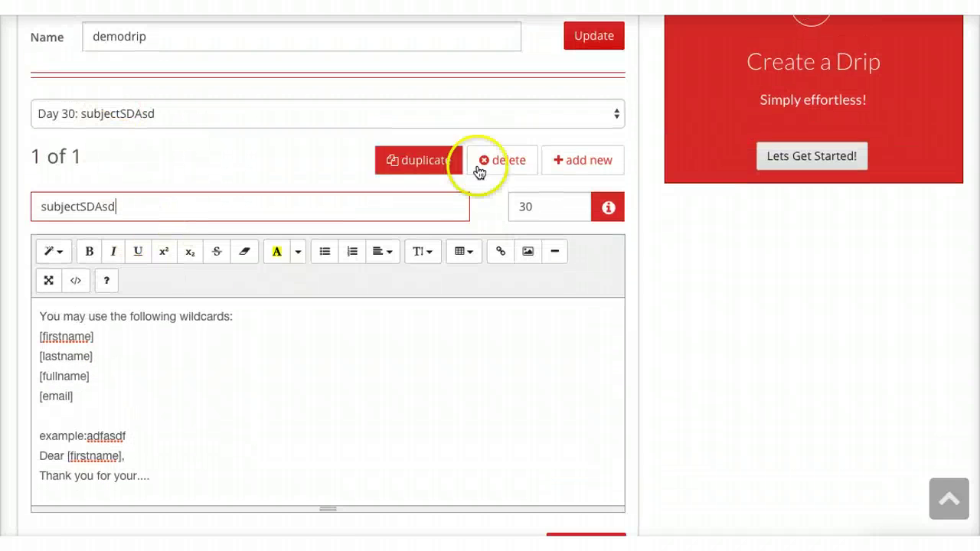
Start a new email in the campaign with the subject "2nd email" and send day 2
left_click(519, 165)
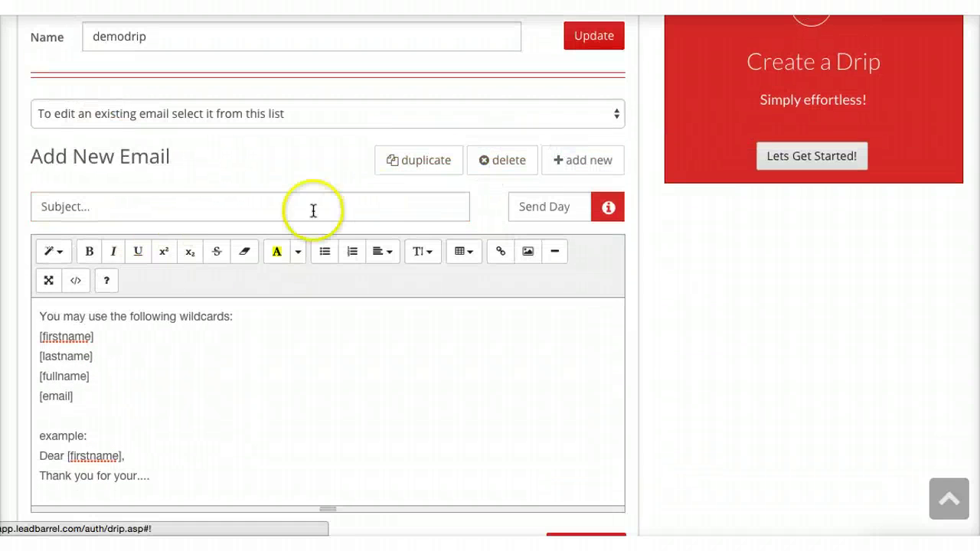
left_click(202, 205)
type("2nd ")
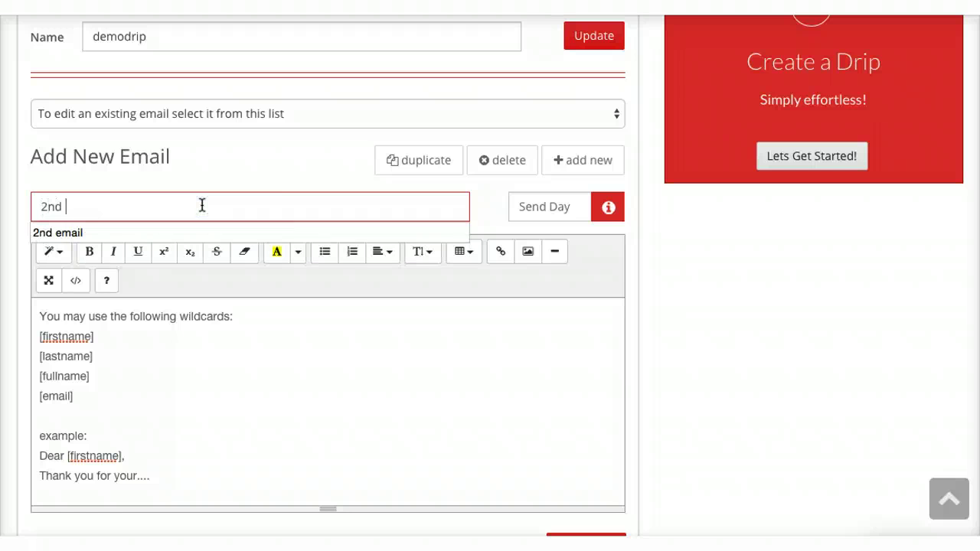
type("email")
key("Tab")
type("2")
Insert the text "conten" on the empty line beneath the [email] wildcard in the email body
left_click(202, 415)
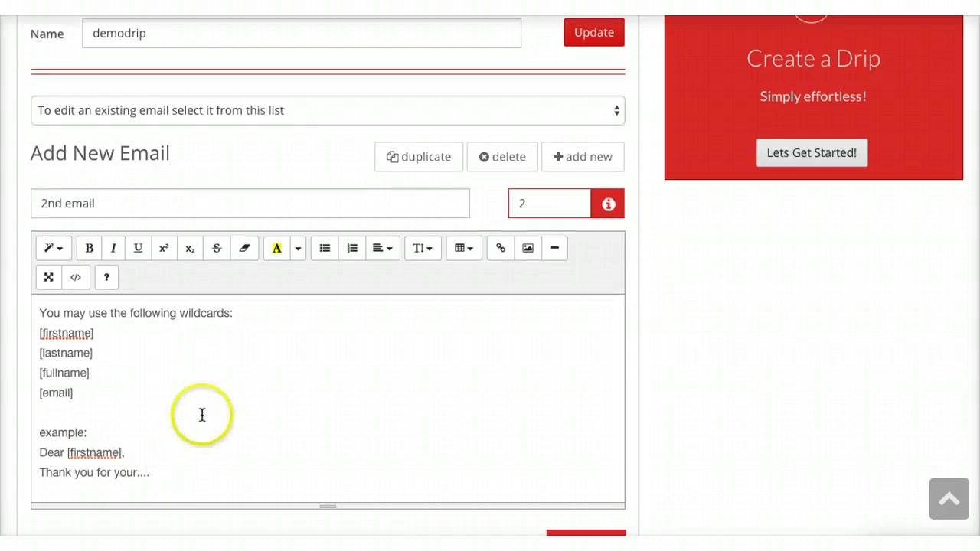
scroll(201, 411, "down", 1)
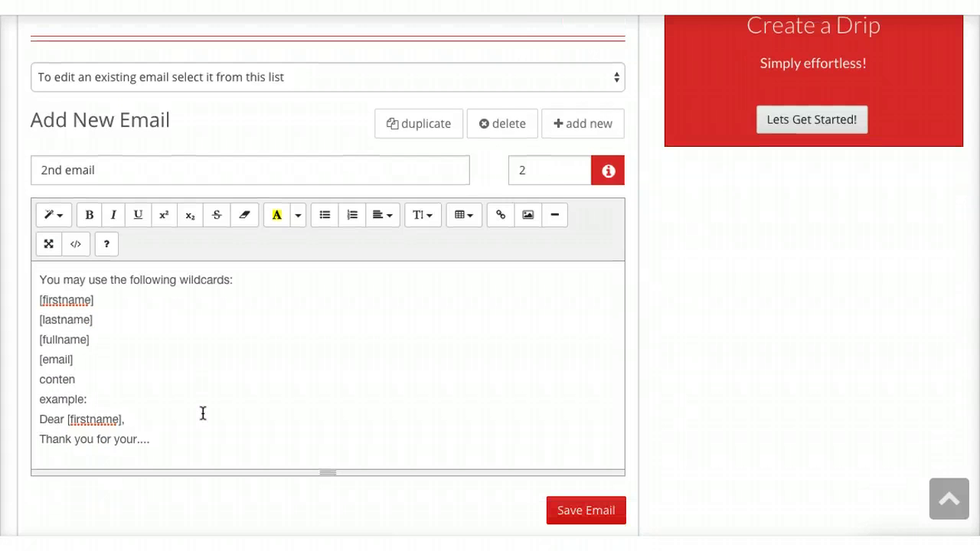
left_click(92, 391)
Highlight the wildcards from [firstname] to [email] in the body, and save the new email
left_click_drag(155, 332, 31, 269)
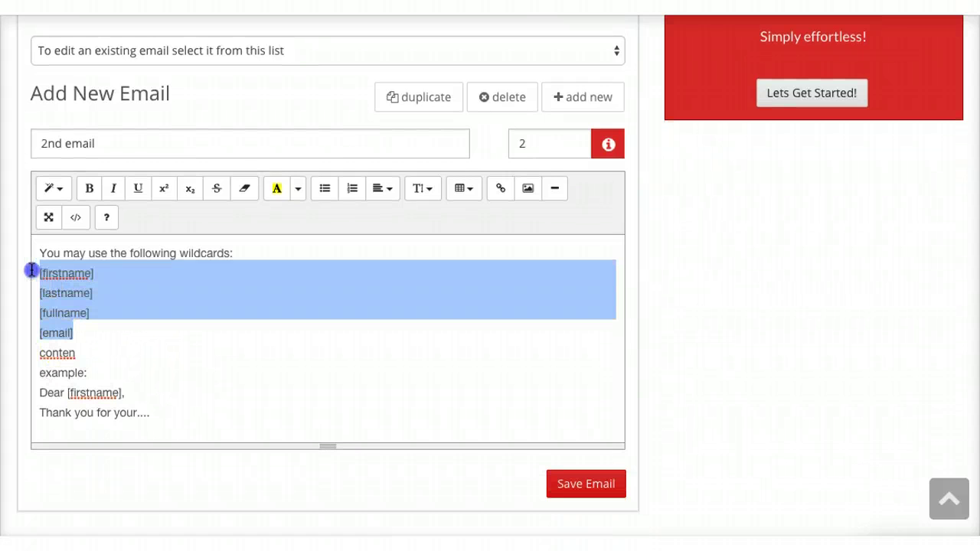
left_click(76, 332)
mouse_move(71, 331)
left_mouse_down()
mouse_move(35, 330)
mouse_move(66, 322)
mouse_move(43, 319)
mouse_move(73, 331)
left_mouse_up()
left_click(86, 346)
left_click(44, 322)
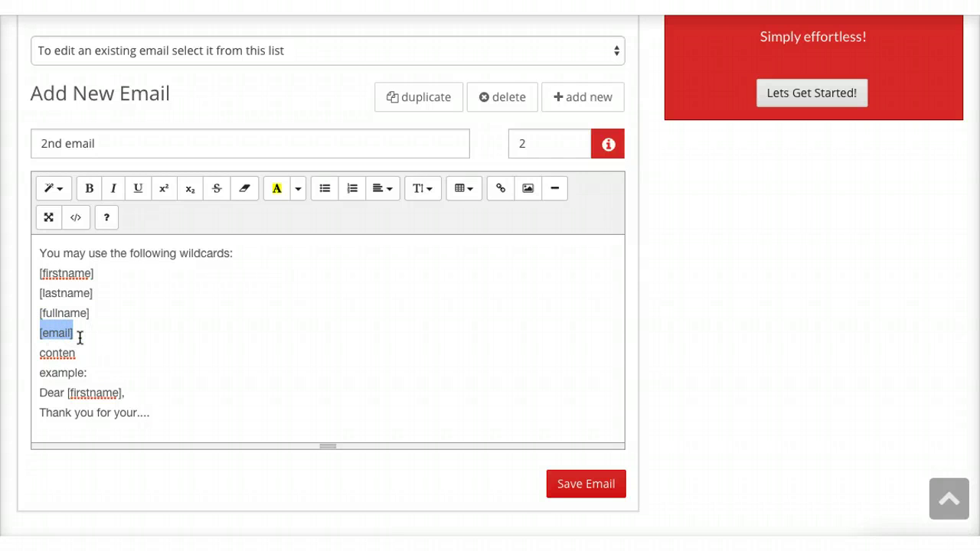
scroll(329, 413, "down", 1)
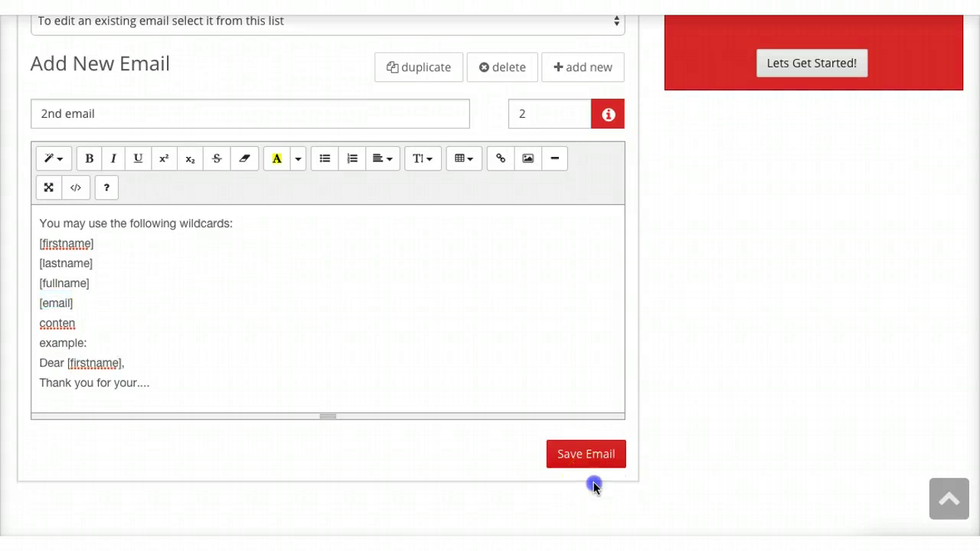
left_click(586, 453)
scroll(332, 342, "up", 1)
scroll(332, 342, "up", 2)
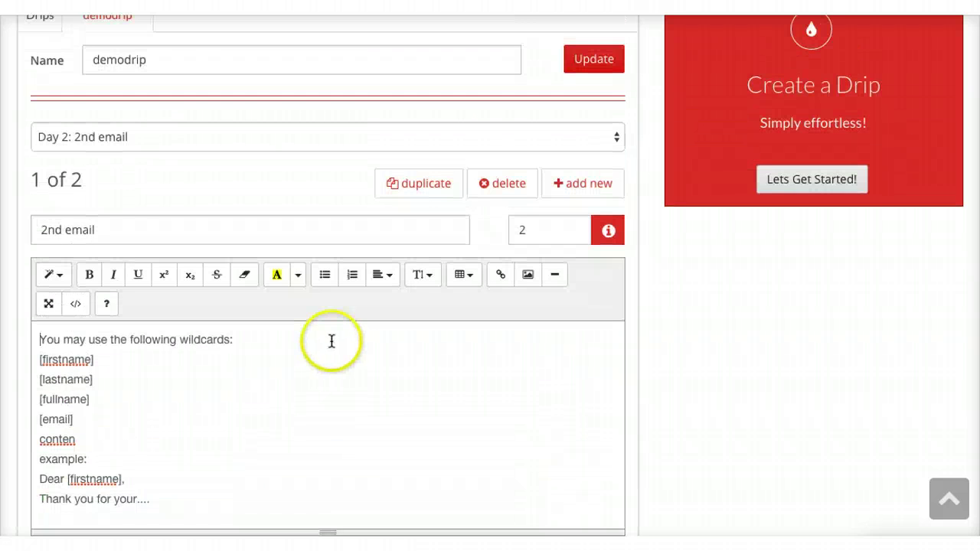
Change the saved email's subject to "Weekly List of Luxury Properties" and its send day to 7
left_click_drag(99, 256, 37, 245)
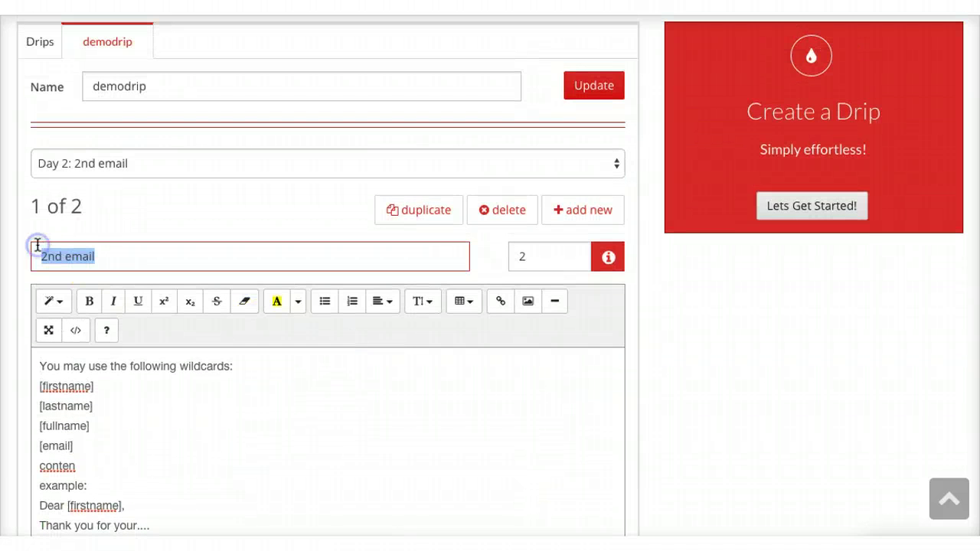
type("Weekly List of Luxury Properties")
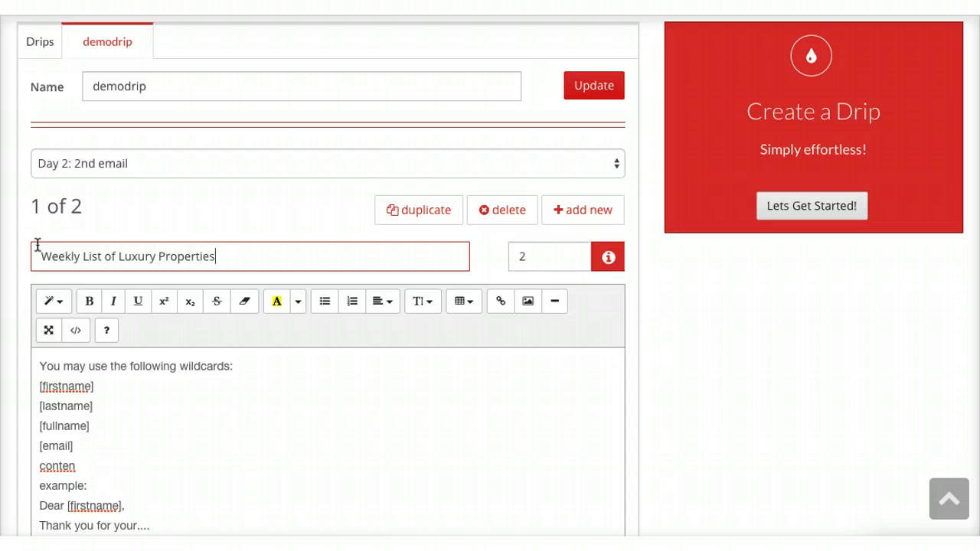
double_click(518, 254)
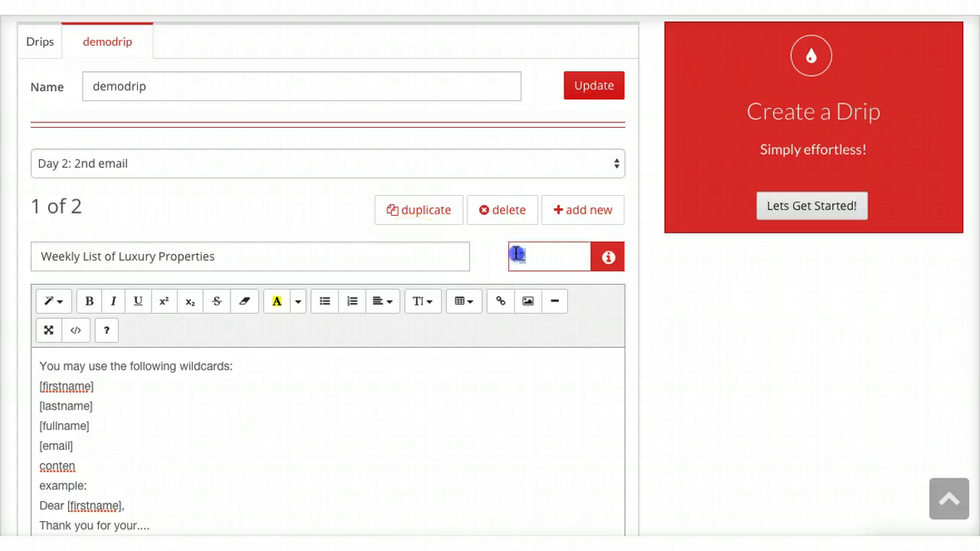
type("7")
Replace the whole email body with "Here's your list Link to list" and save the email
scroll(526, 261, "down", 2)
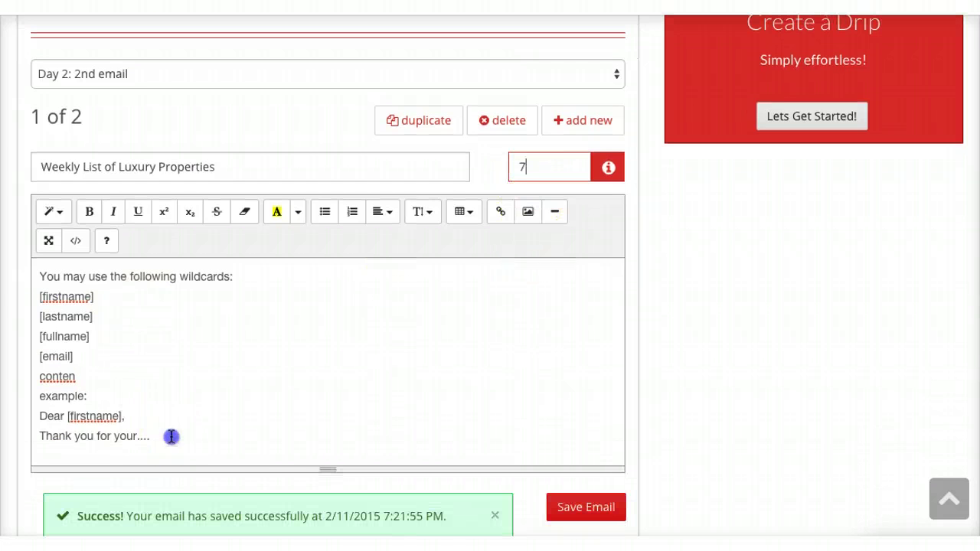
left_click_drag(170, 436, 14, 272)
type("Here's your list Link to list")
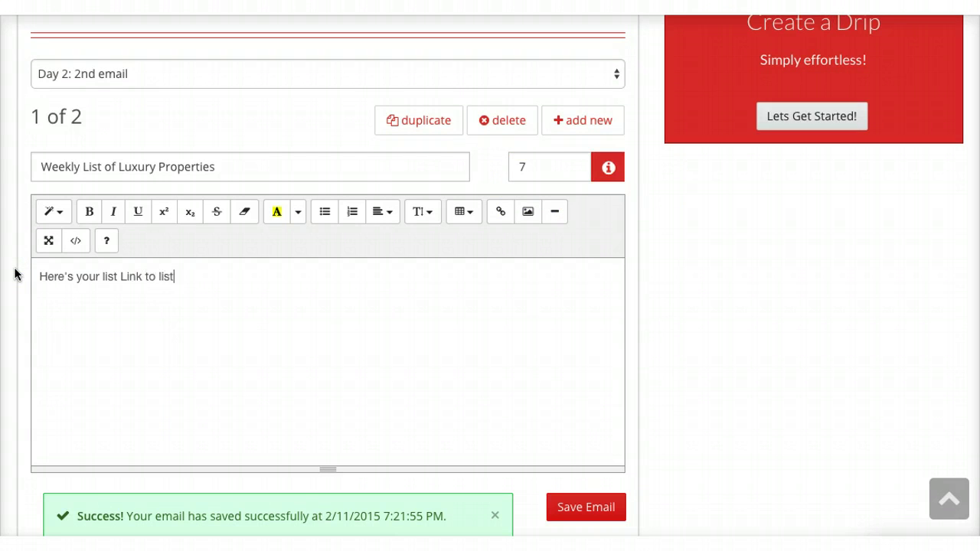
scroll(157, 294, "down", 1)
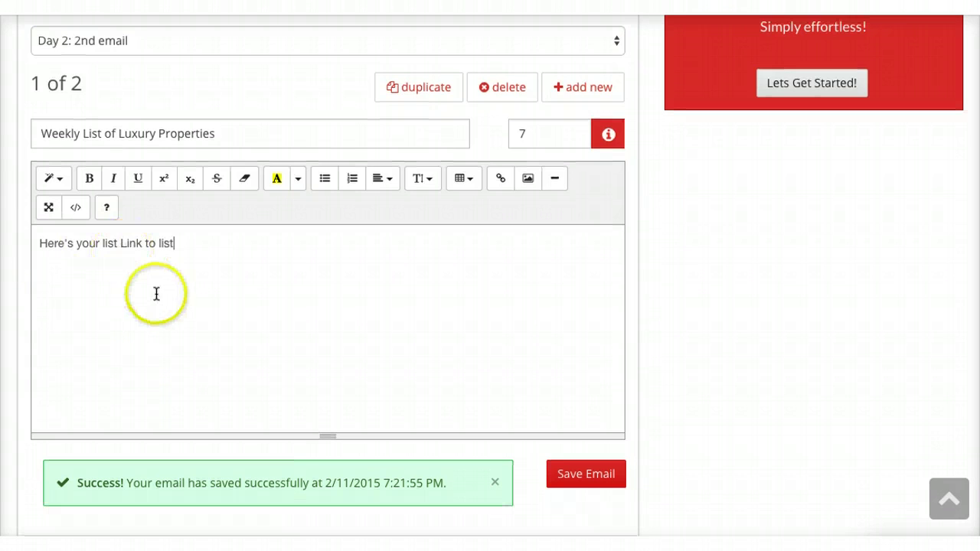
scroll(439, 357, "down", 1)
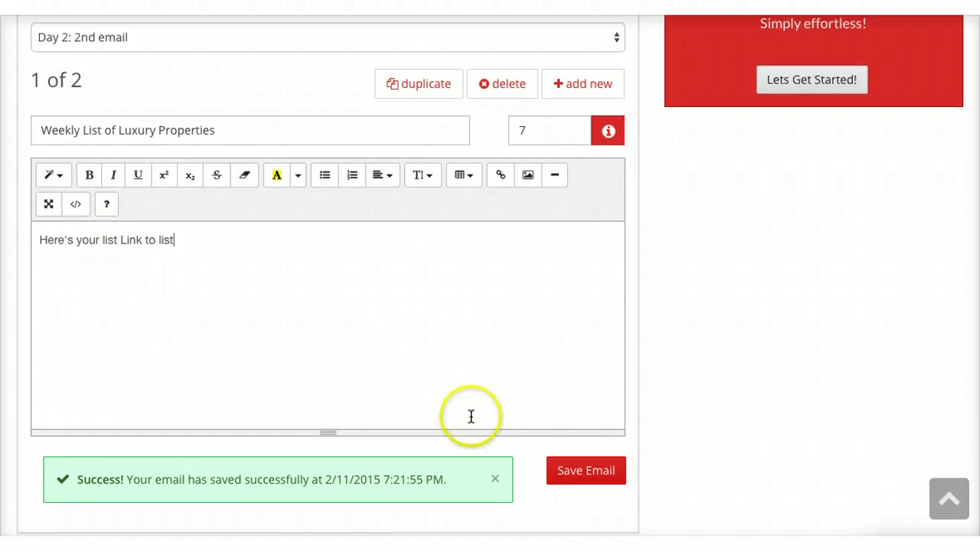
left_click(575, 472)
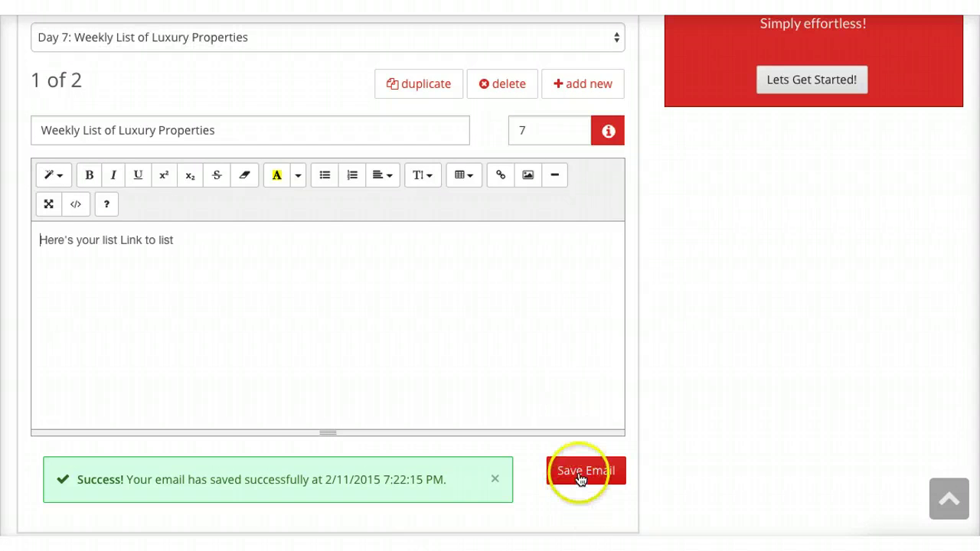
left_click(580, 476)
Duplicate the Day 7 "Weekly List of Luxury Properties" email and remove "[2]" from the copy's subject
scroll(314, 142, "up", 2)
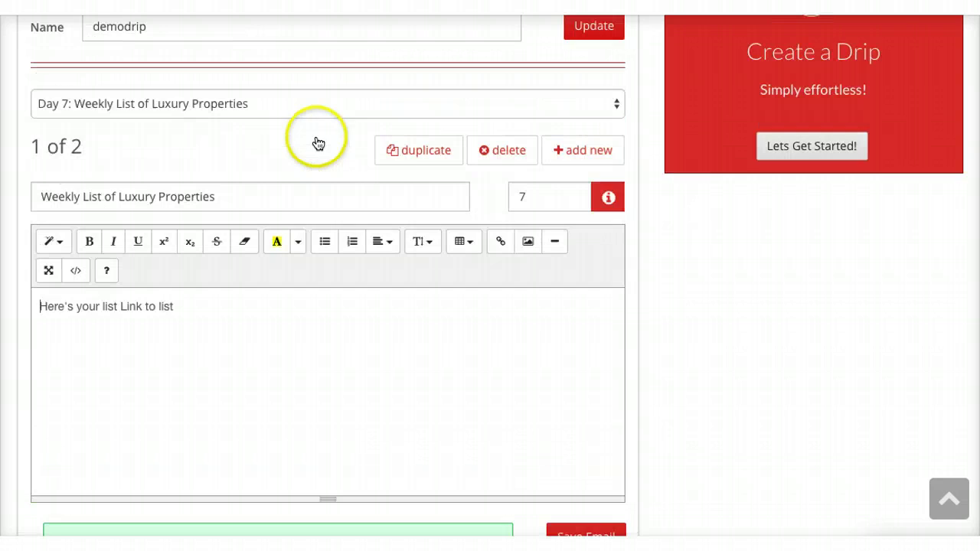
left_click(408, 151)
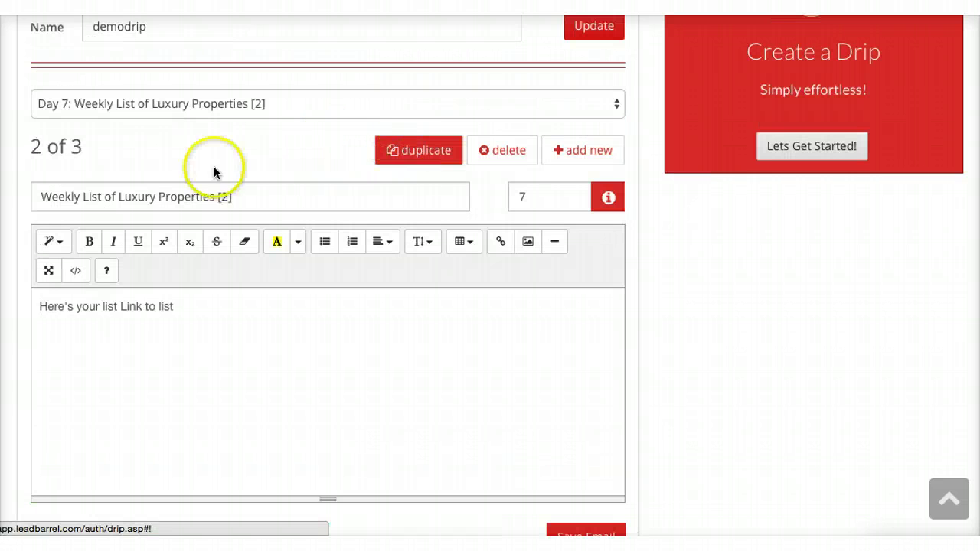
left_click_drag(219, 197, 239, 198)
key("BackSpace")
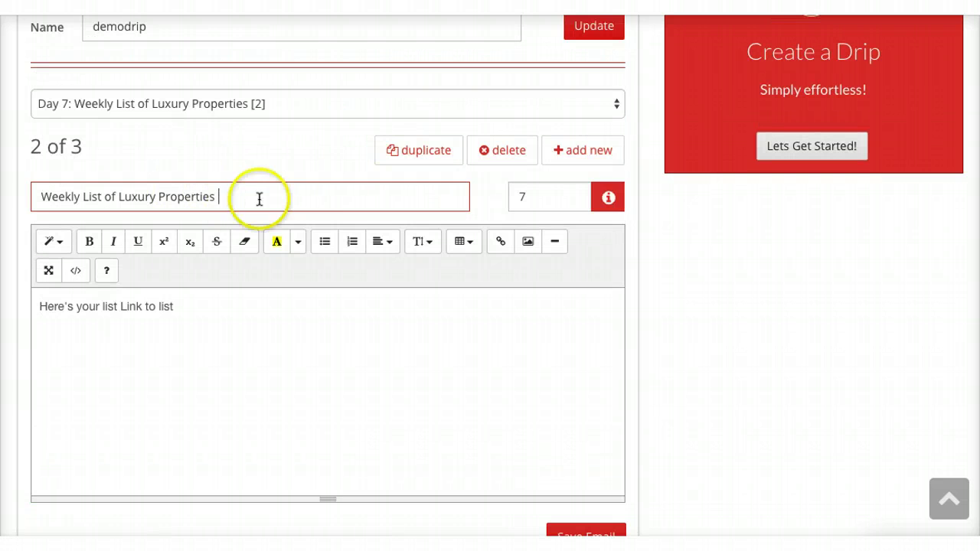
Set the duplicated email's send day to 14 and save it
left_click_drag(528, 201, 491, 188)
type("14")
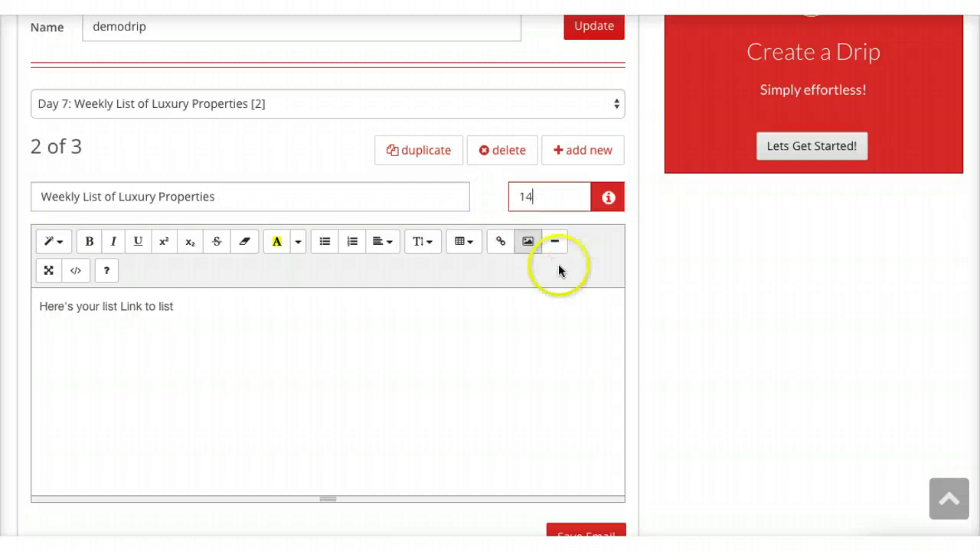
scroll(645, 513, "down", 1)
left_click(574, 498)
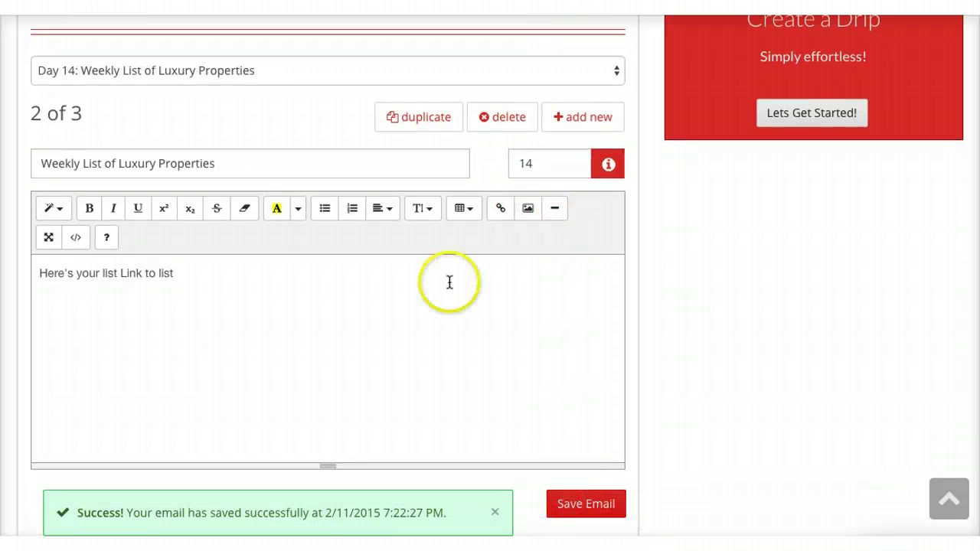
Duplicate the Day 14 email and remove "[2]" from the new copy's subject
left_click(431, 116)
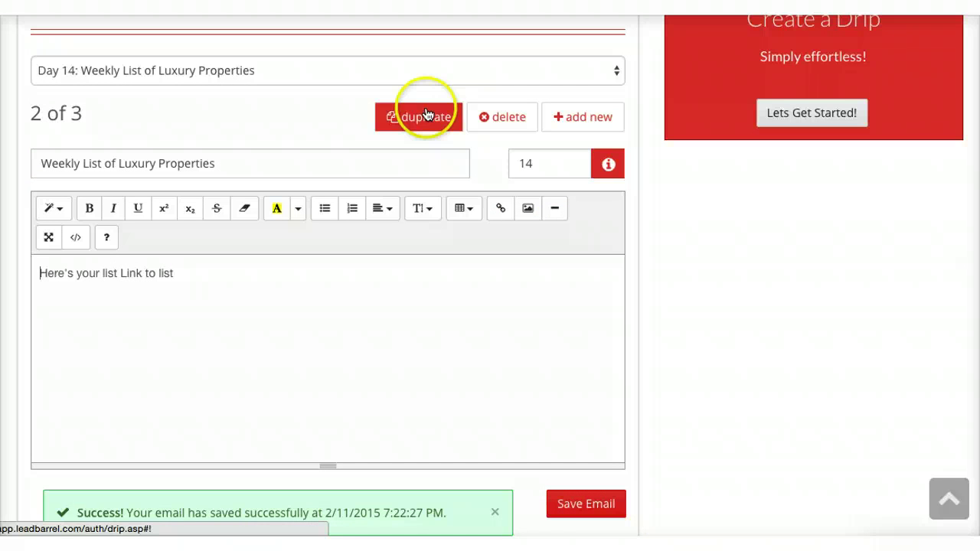
left_click_drag(217, 164, 246, 165)
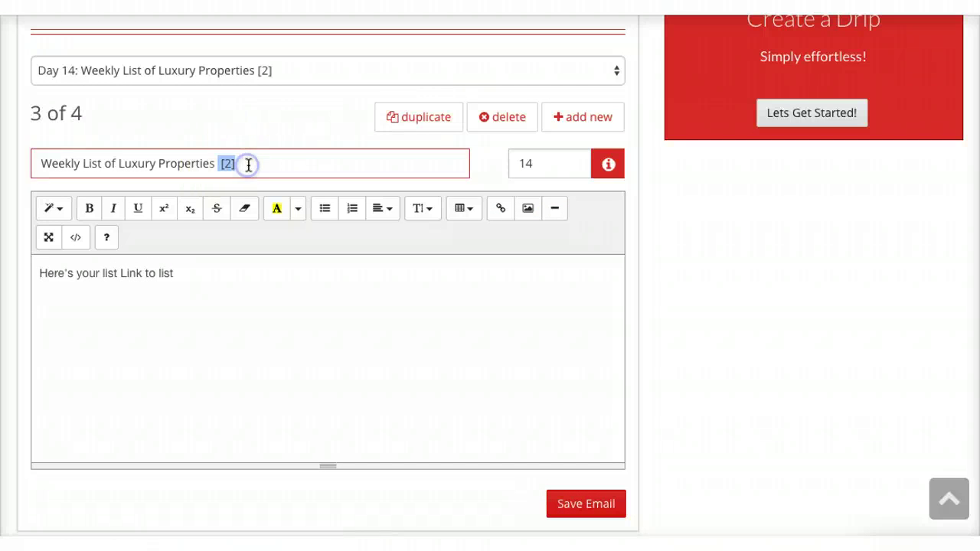
left_click(285, 181)
Set the send day of the newest copy to 21 and save the email
double_click(514, 162)
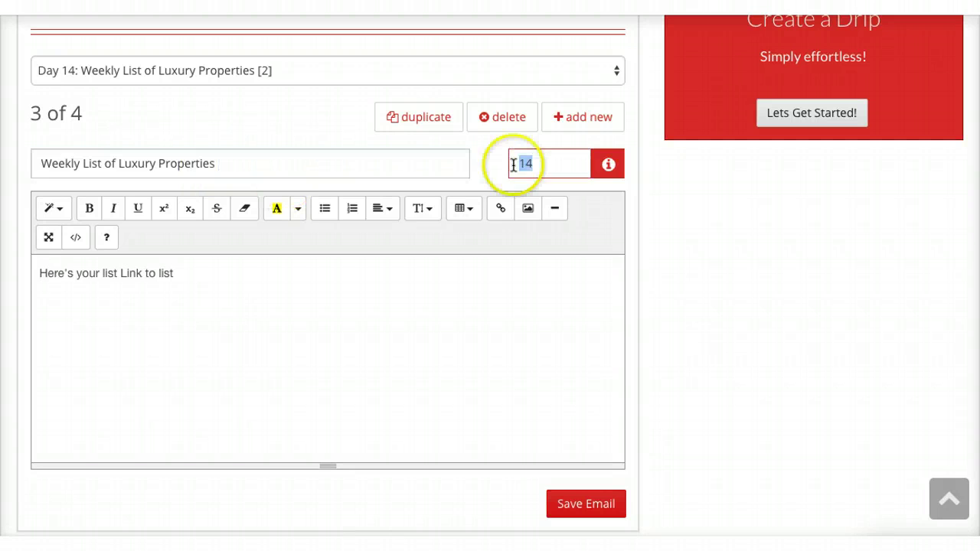
type("21")
scroll(500, 350, "down", 1)
left_click(560, 478)
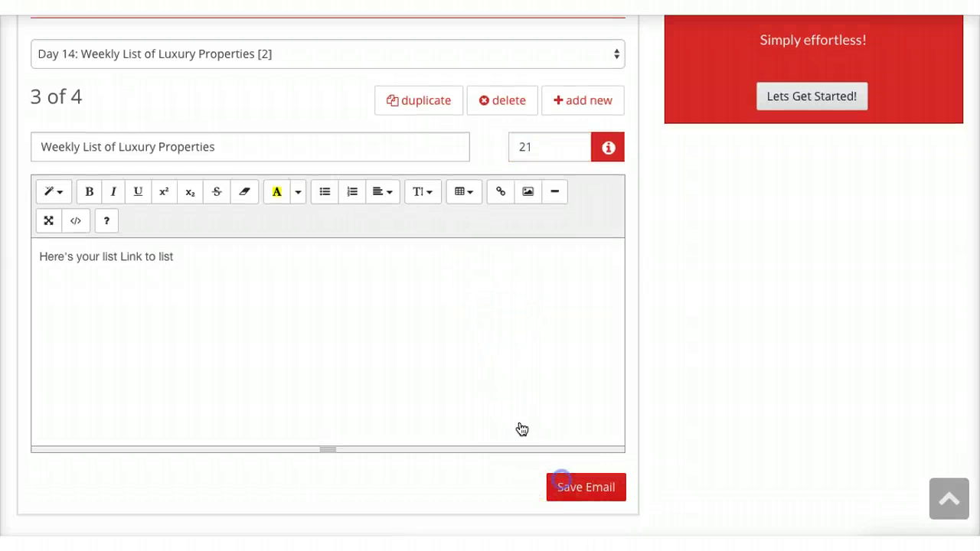
left_click(437, 329)
Review the campaign's list of emails and select the Day 7 "Weekly List of Luxury Properties" email
scroll(438, 328, "up", 3)
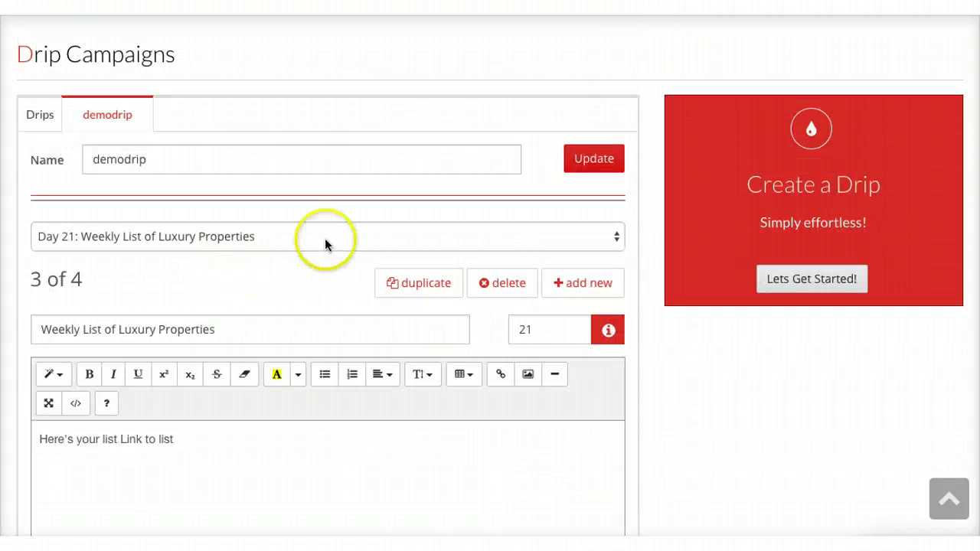
scroll(329, 228, "down", 3)
scroll(329, 228, "down", 1)
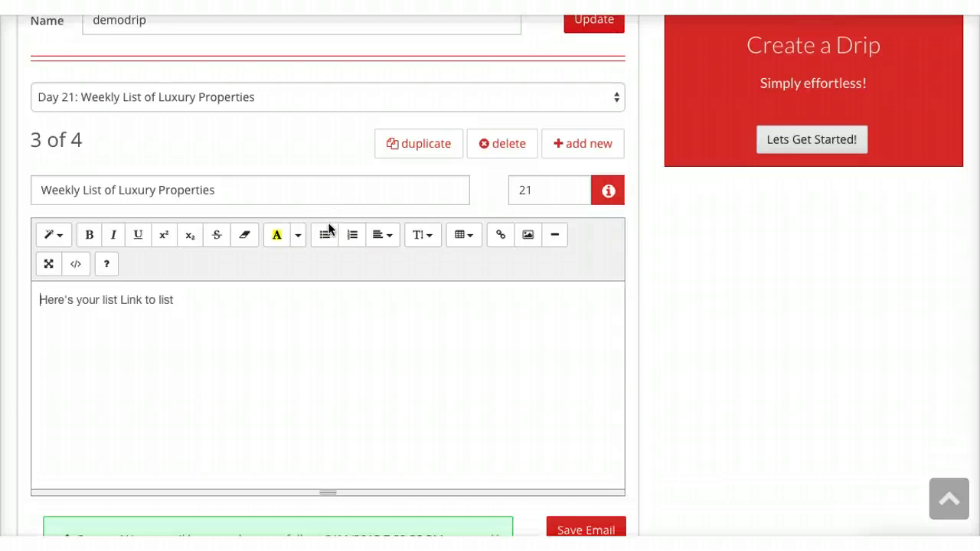
scroll(329, 228, "up", 1)
left_click(197, 127)
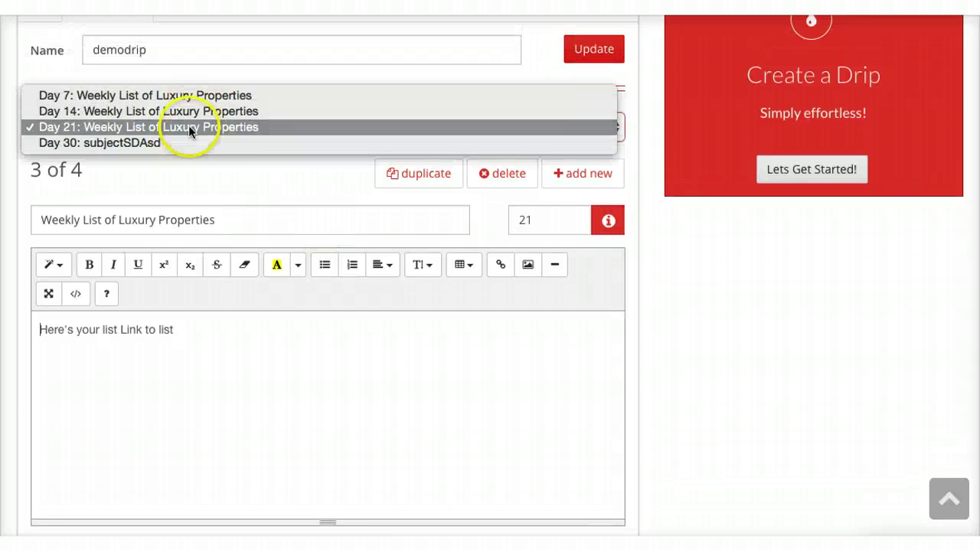
left_click(150, 95)
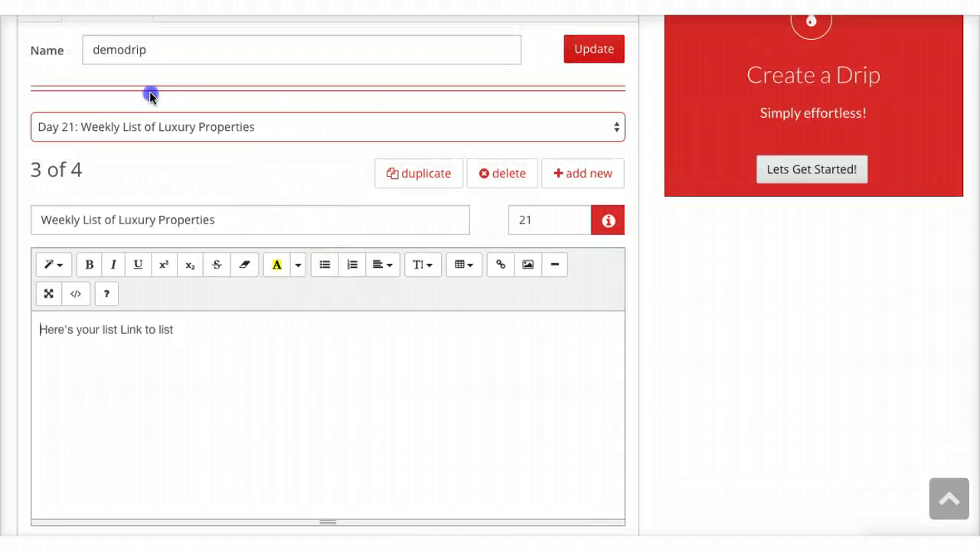
Save the Day 7 "Weekly List of Luxury Properties" email of the demodrip campaign
scroll(252, 253, "down", 4)
scroll(272, 263, "up", 9)
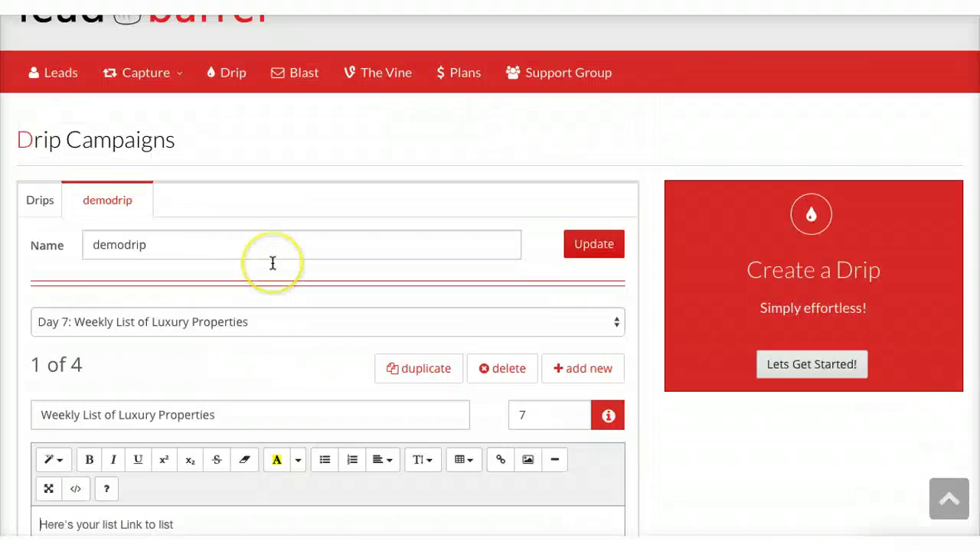
scroll(271, 263, "down", 7)
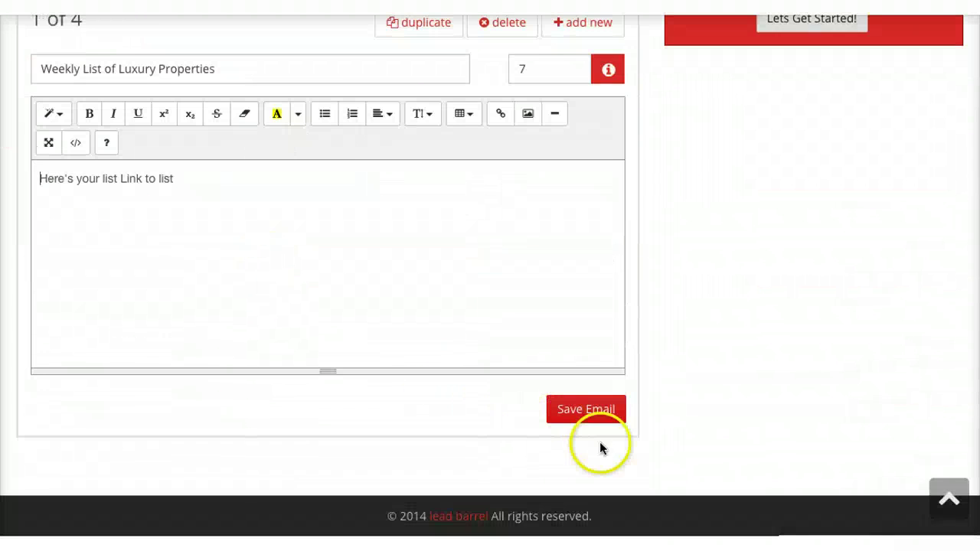
left_click(596, 411)
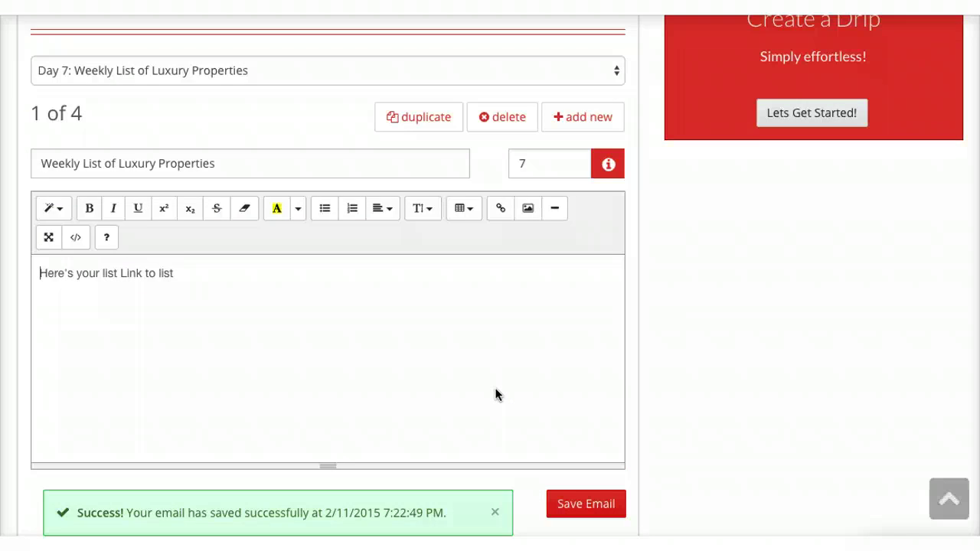
scroll(496, 394, "up", 2)
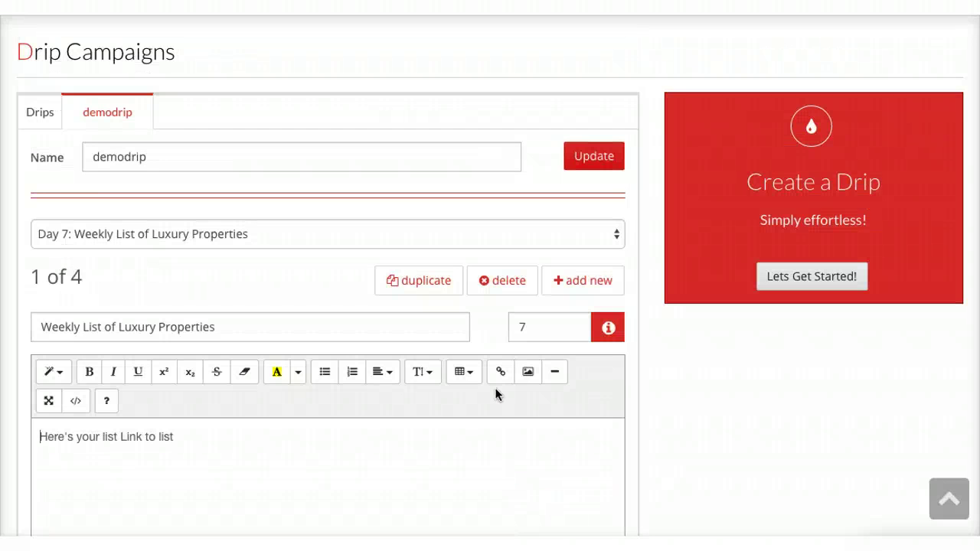
scroll(495, 393, "up", 2)
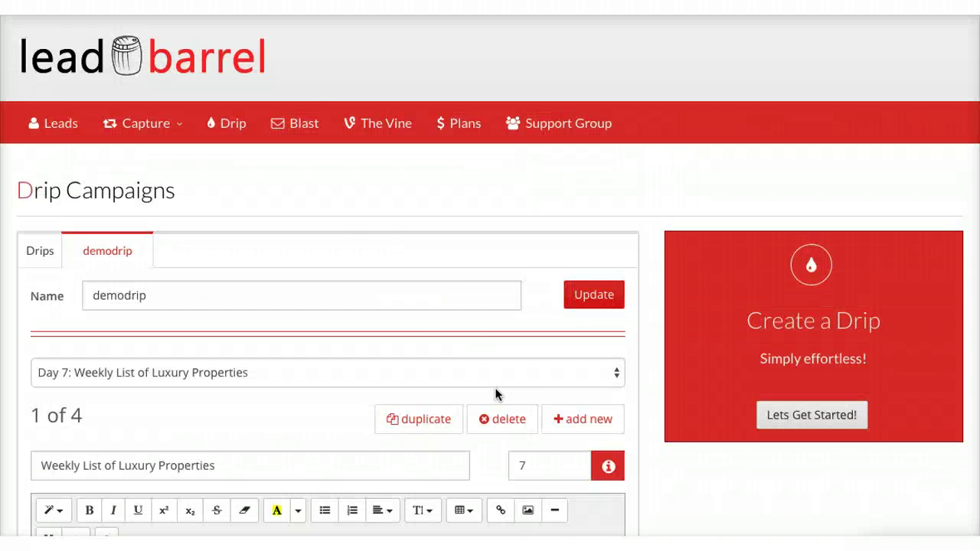
Leave the drip campaign and open the list of landing pages
left_click(309, 192)
scroll(338, 235, "down", 1)
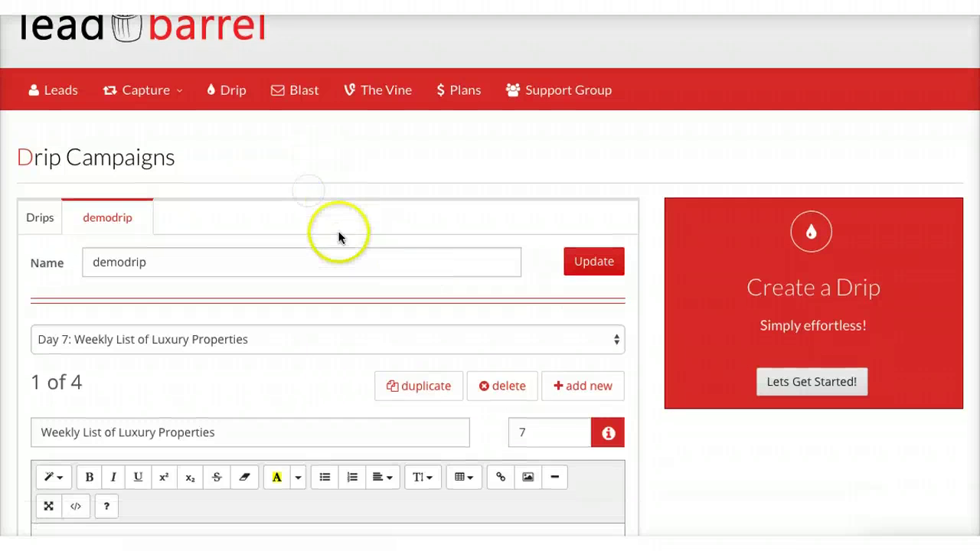
scroll(338, 236, "up", 1)
left_click(165, 116)
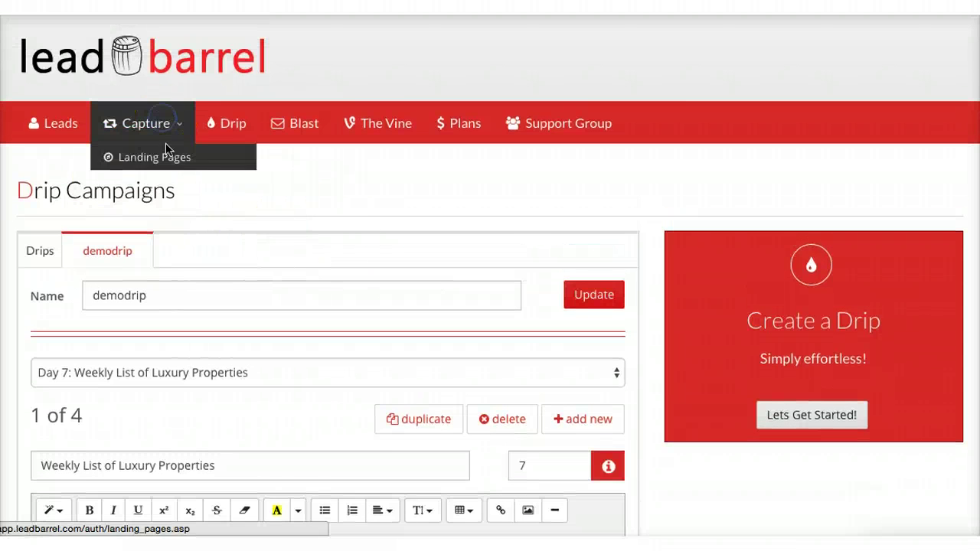
left_click(164, 157)
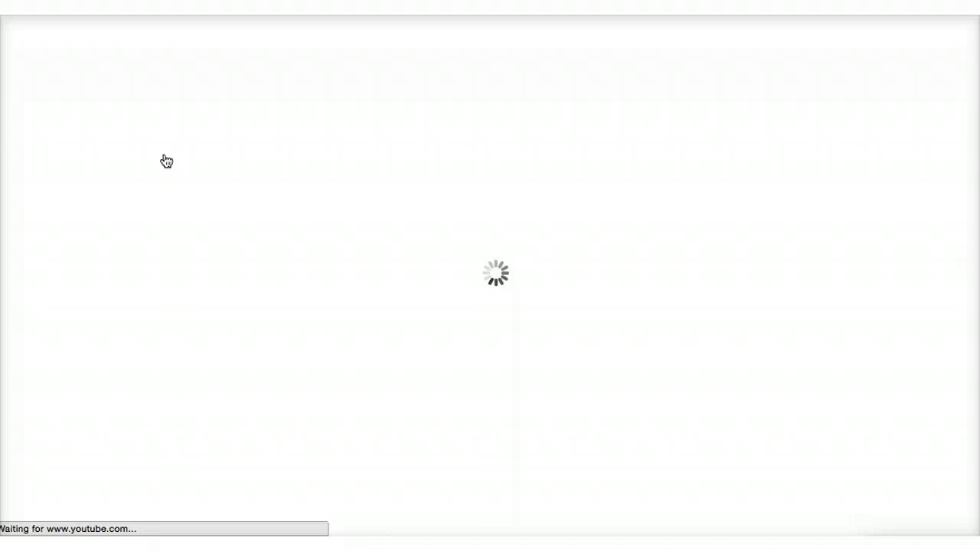
left_click(260, 298)
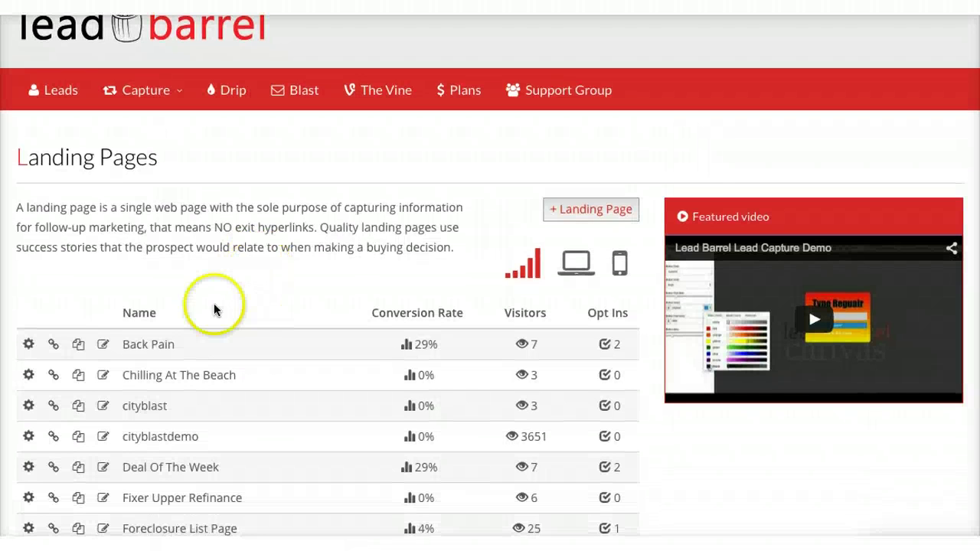
Choose demodrip as the drip campaign in the Back Pain landing page's settings, and close the settings without saving
left_click(31, 378)
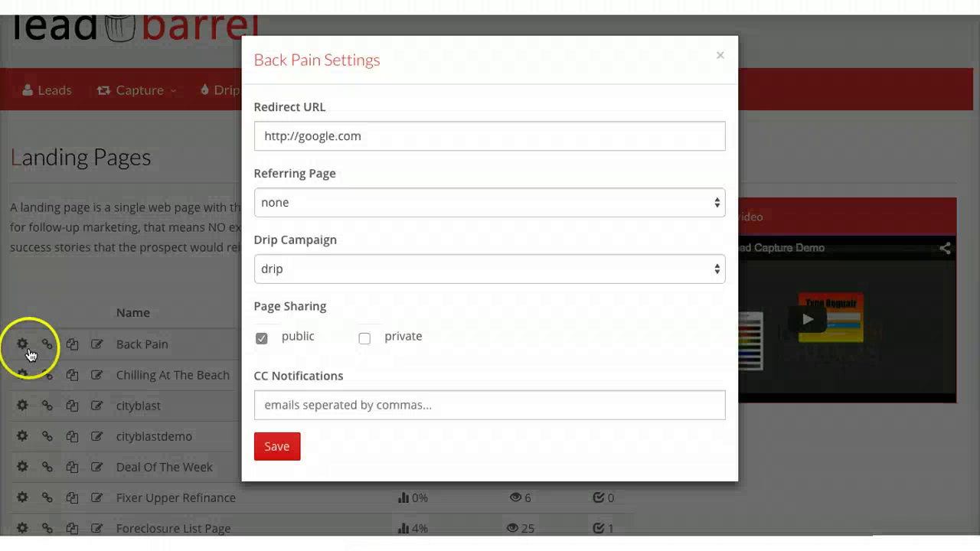
left_click(330, 266)
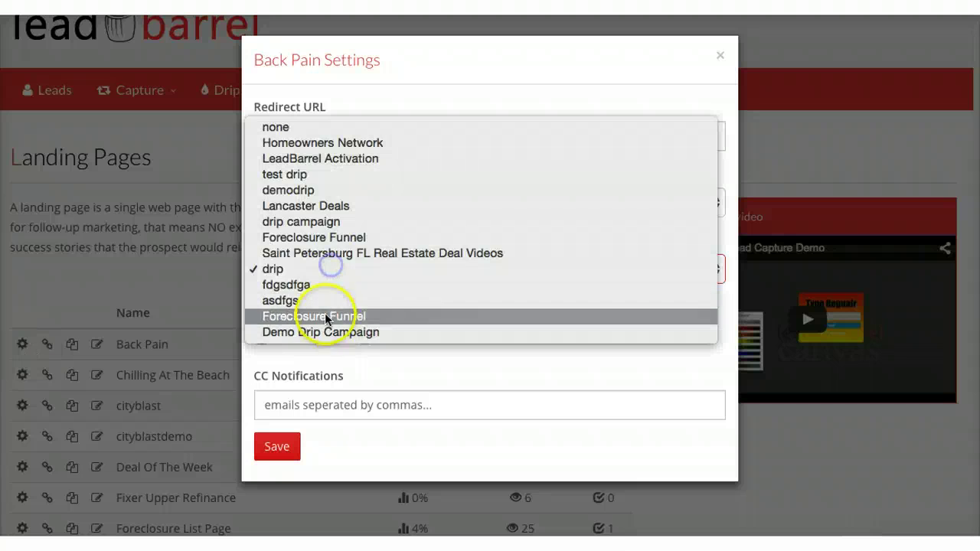
left_click(299, 190)
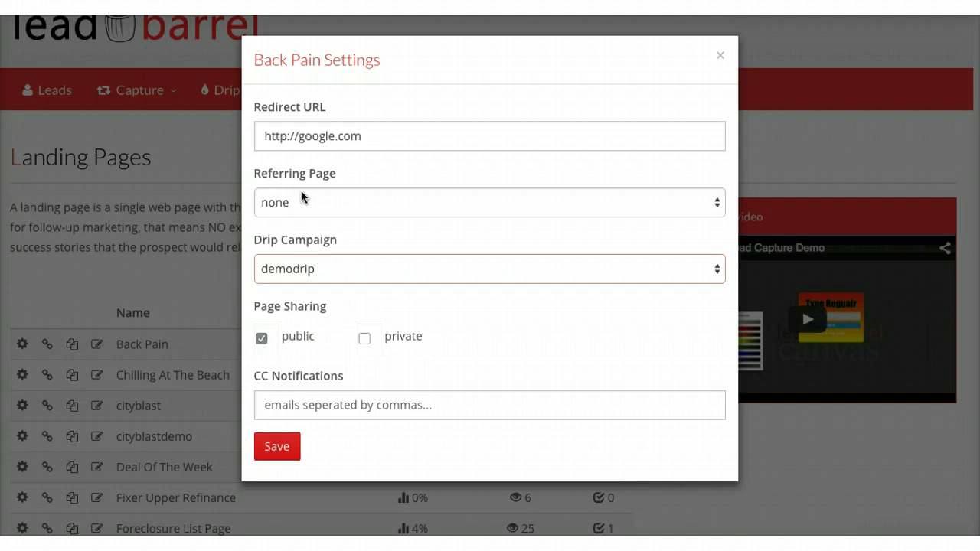
left_click(718, 56)
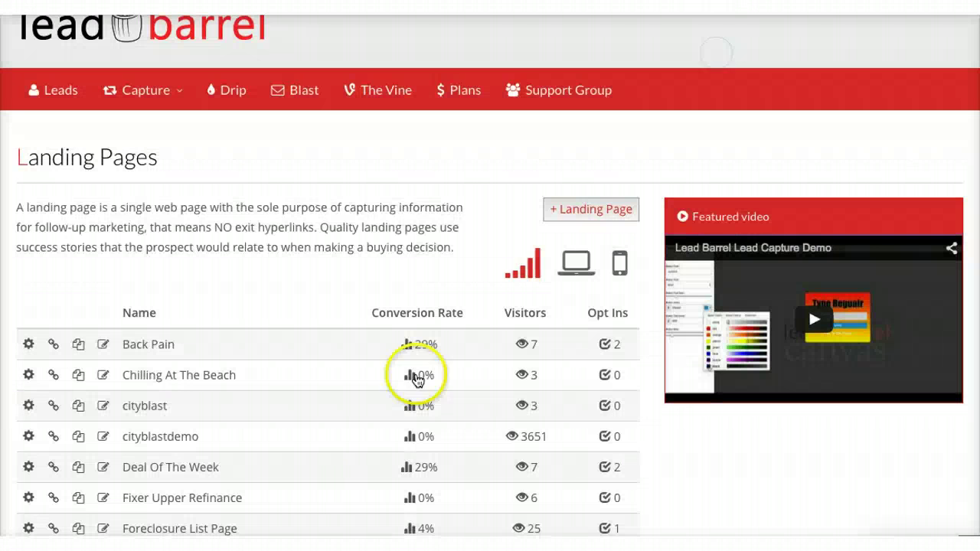